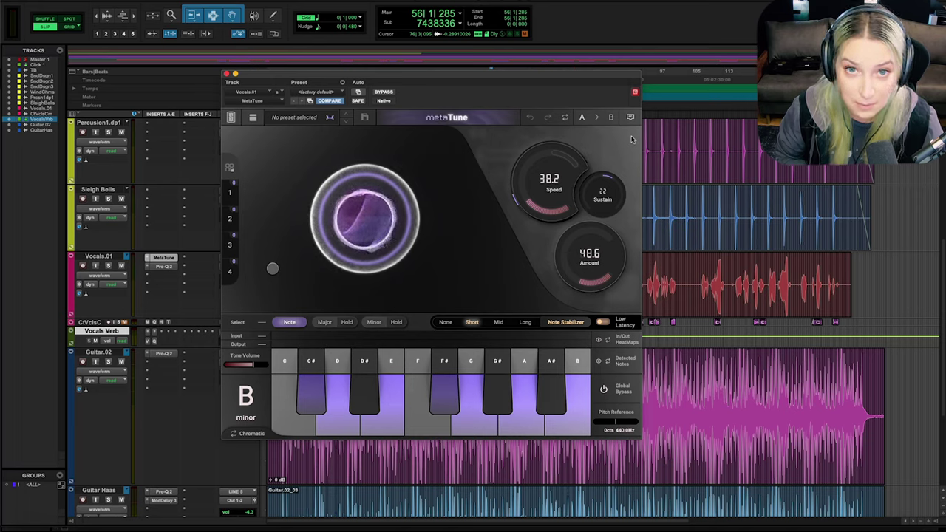
- Stop playback, close the MetaTune window, and place the edit cursor on Vocals.01 just before the vocal clip, around bar 7
{"action": "key", "text": "space"}
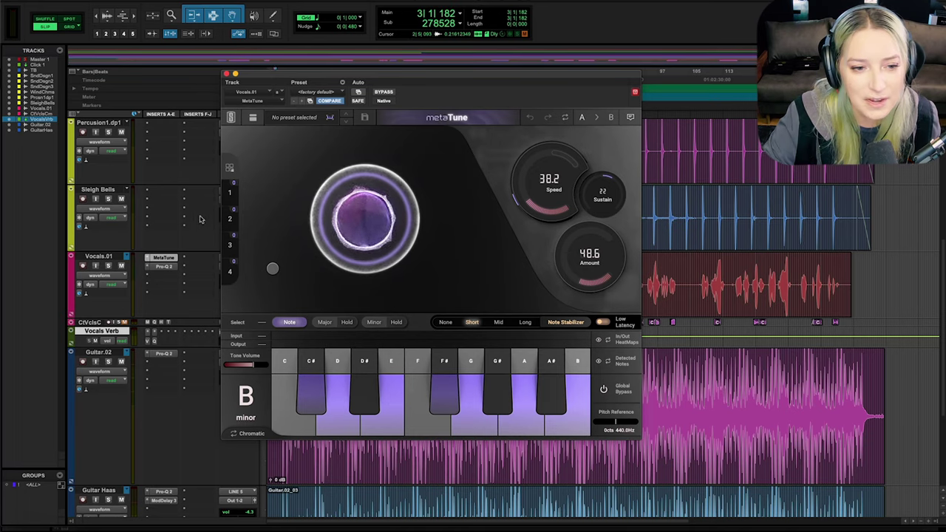
{"action": "left_click", "coordinate": [233, 74]}
{"action": "left_click", "coordinate": [292, 275]}
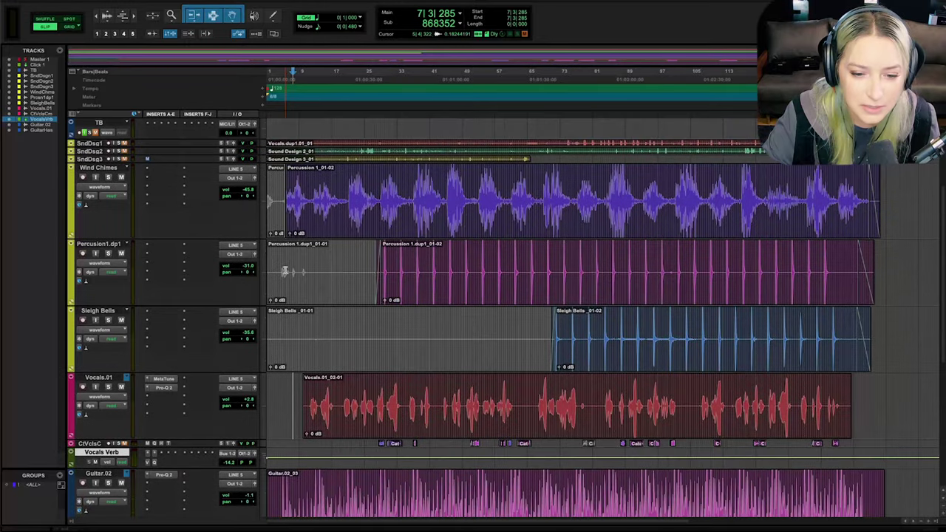
- Enlarge the Sound Design 3 and Sound Design 2 tracks to view their waveforms, and shrink both back to minimal height
{"action": "scroll", "coordinate": [154, 246], "scroll_direction": "up", "scroll_amount": 5}
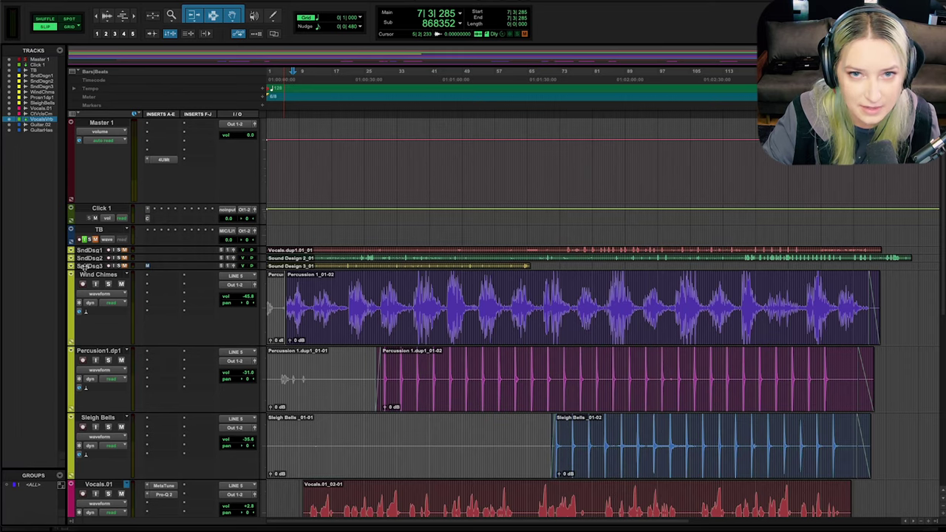
{"action": "key", "text": "ctrl+Up"}
{"action": "key", "text": "ctrl+Up"}
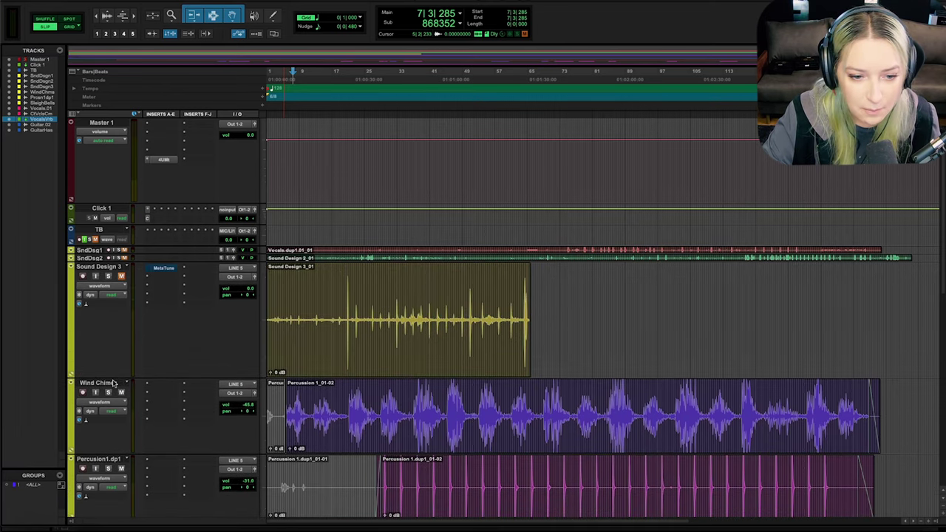
{"action": "key", "text": "ctrl+Up"}
{"action": "key", "text": "ctrl+Up"}
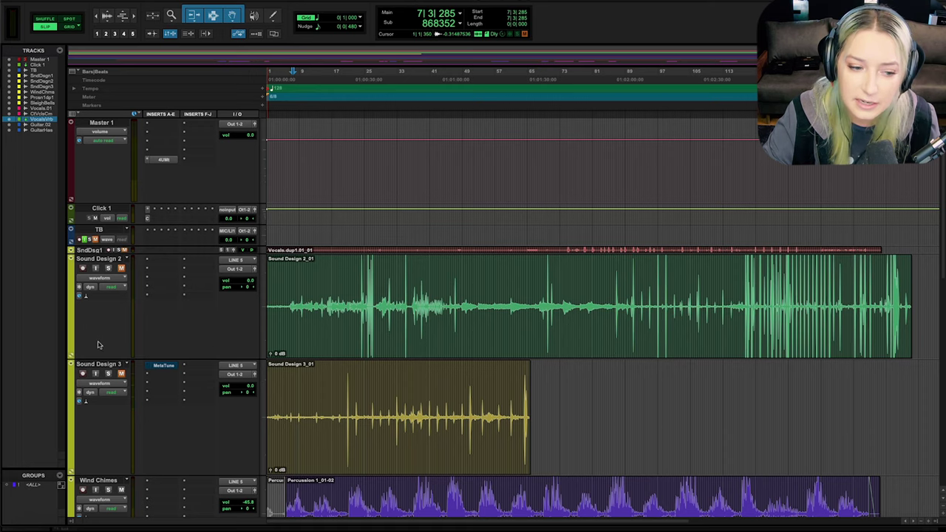
{"action": "left_click_drag", "start_coordinate": [96, 357], "coordinate": [131, 266]}
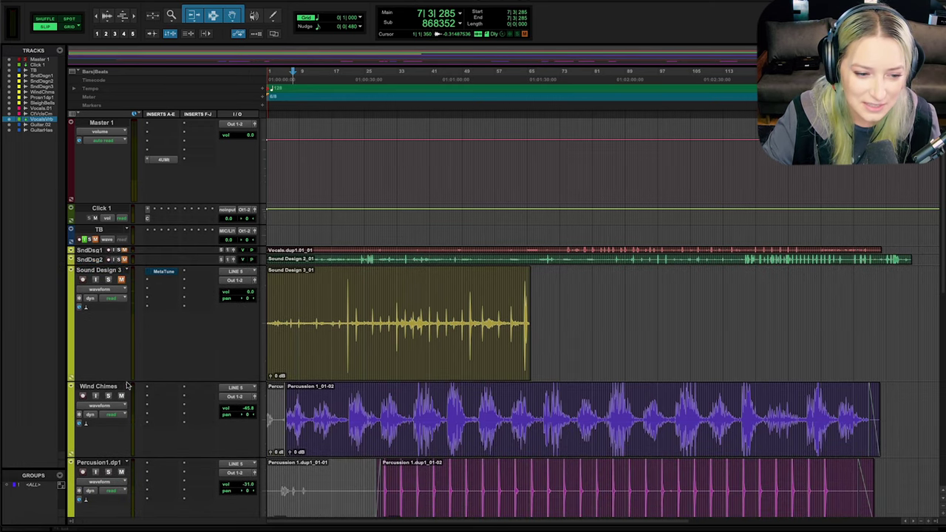
{"action": "left_click_drag", "start_coordinate": [124, 381], "coordinate": [146, 271]}
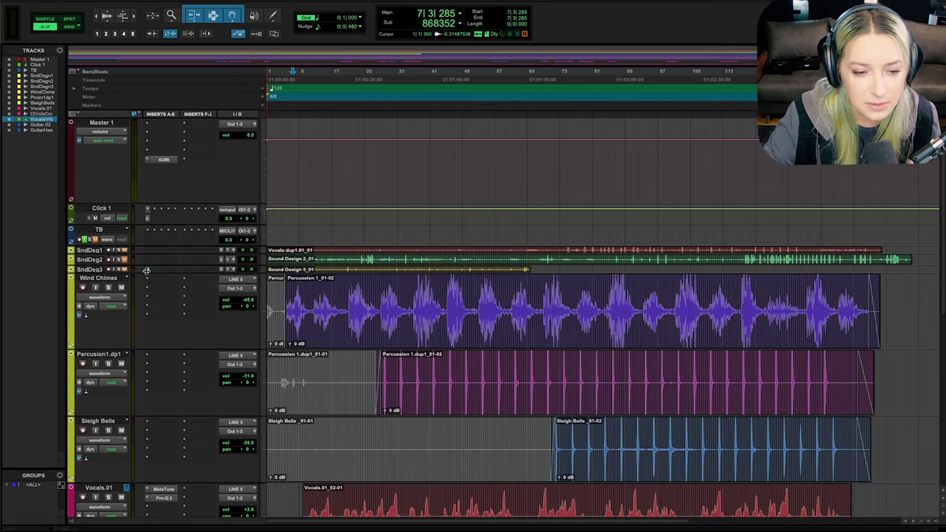
- Look through the session's tracks down to the guitars and select the Guitar Haas track
{"action": "scroll", "coordinate": [146, 271], "scroll_direction": "down", "scroll_amount": 3}
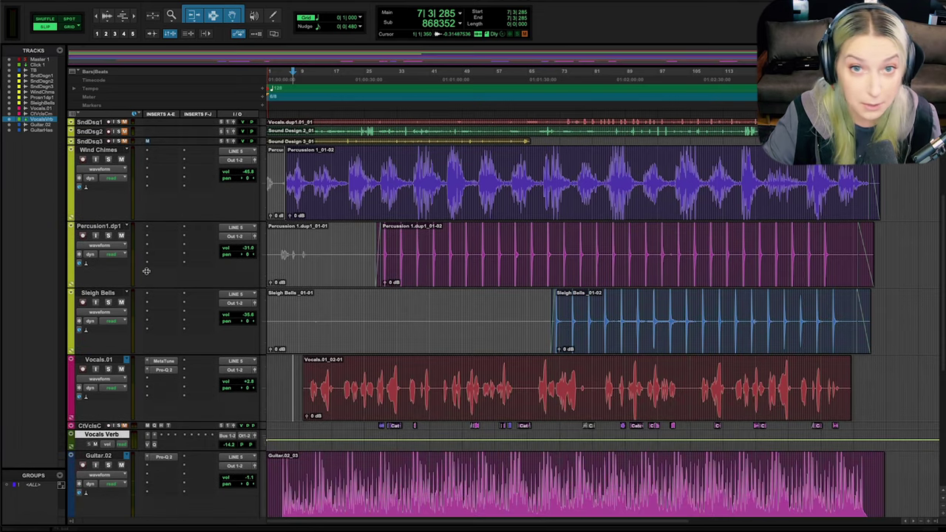
{"action": "scroll", "coordinate": [146, 270], "scroll_direction": "down", "scroll_amount": 6}
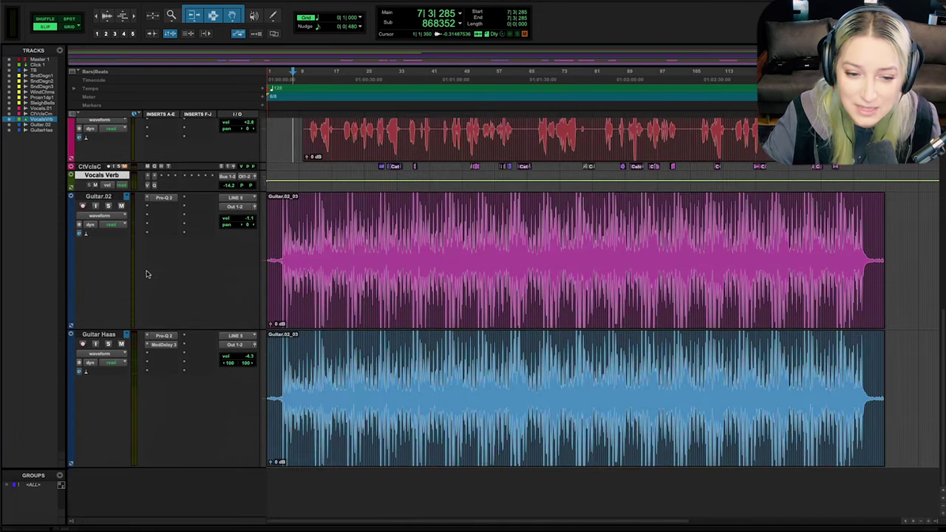
{"action": "scroll", "coordinate": [147, 275], "scroll_direction": "up", "scroll_amount": 4}
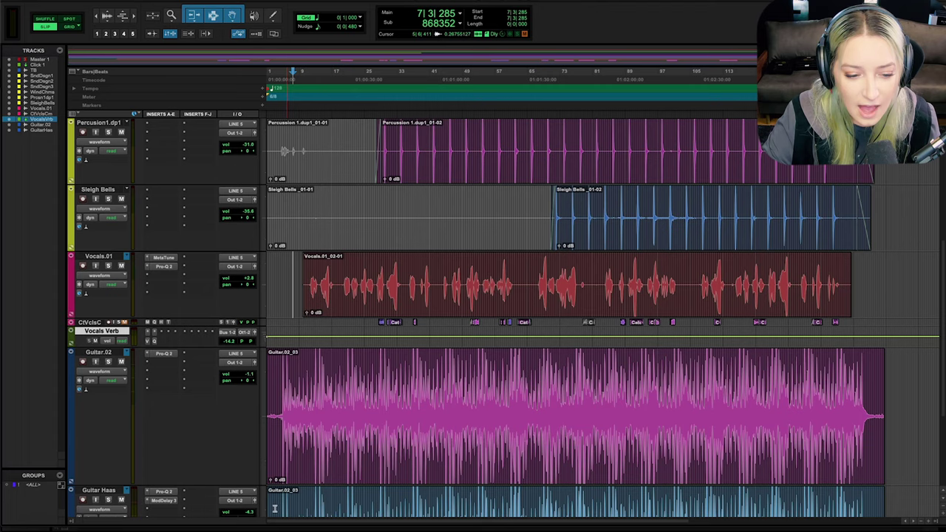
{"action": "left_click", "coordinate": [123, 490]}
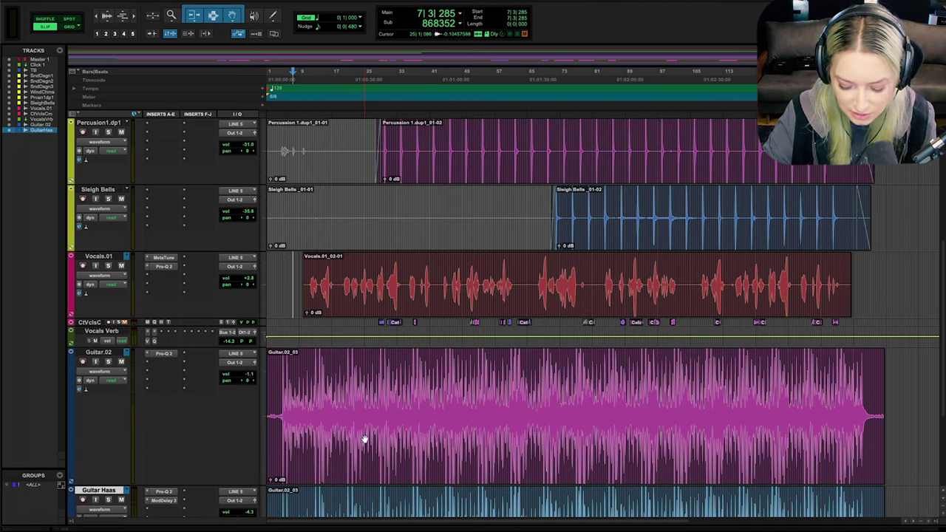
- Show the Mix window and examine the Vocals.01 and CtVcls.Cmp channels with their inserts and delay compensation
{"action": "key", "text": "ctrl+equal"}
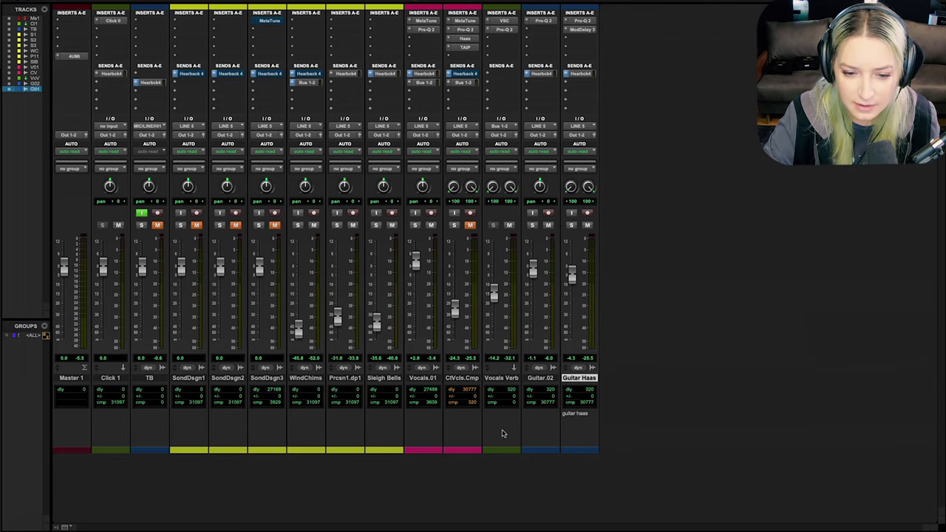
{"action": "left_click", "coordinate": [461, 378]}
{"action": "left_click", "coordinate": [411, 377]}
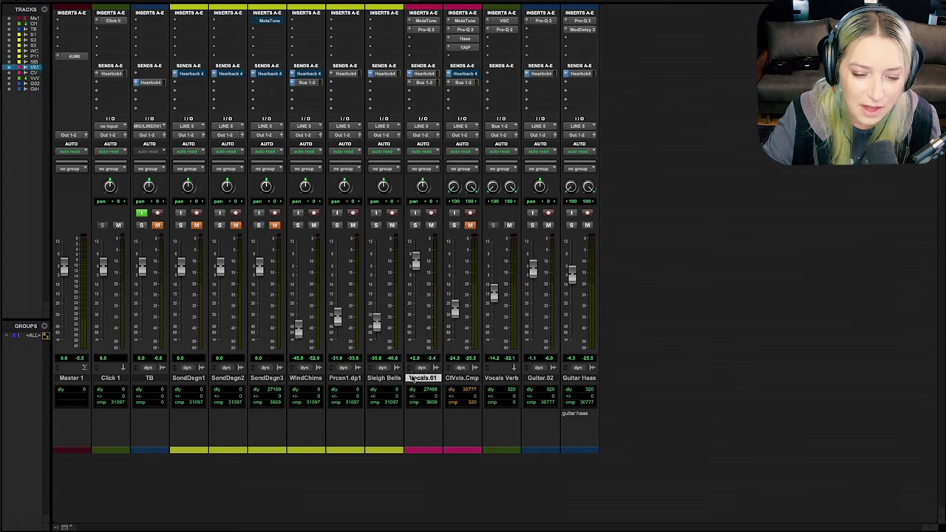
{"action": "left_click", "coordinate": [464, 378]}
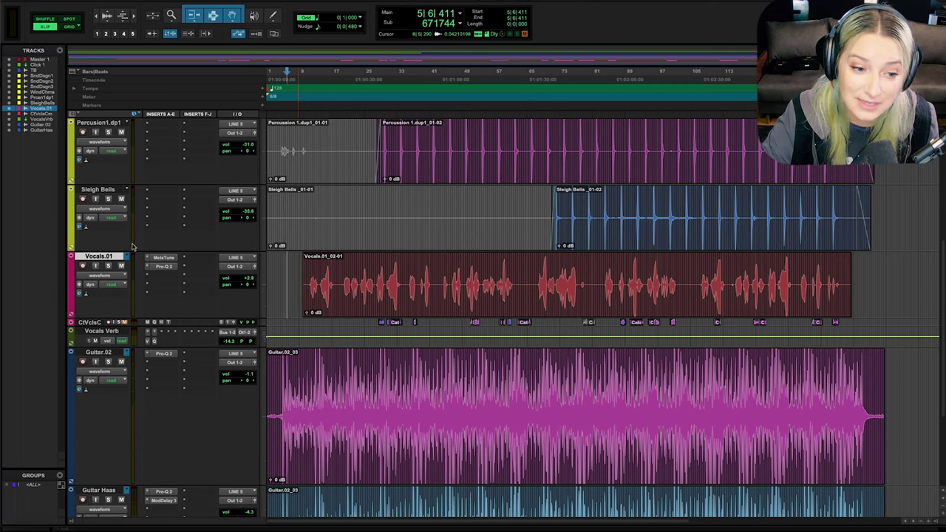
- Highlight the vocal clip on Vocals.01 up to about bar 57, and place the edit cursor around bar 6, before the clip
{"action": "left_click_drag", "start_coordinate": [296, 275], "coordinate": [496, 283]}
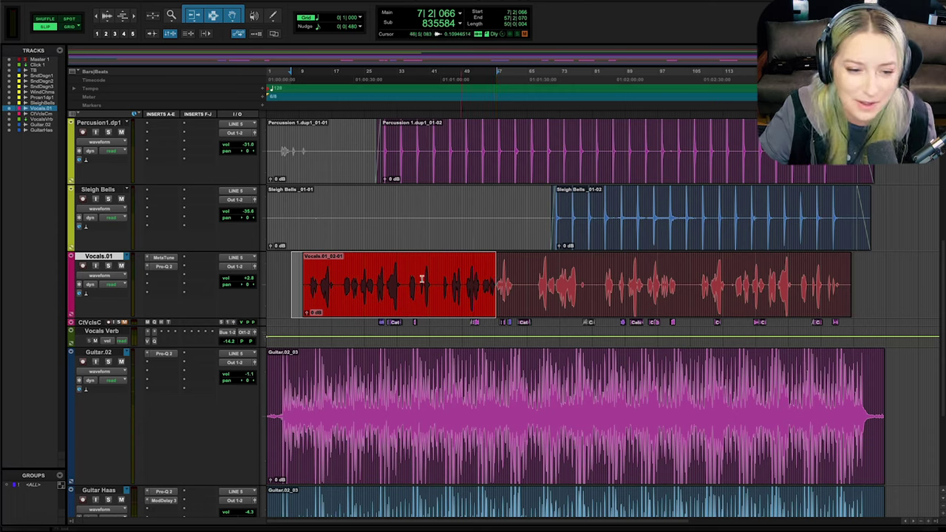
{"action": "left_click", "coordinate": [294, 269]}
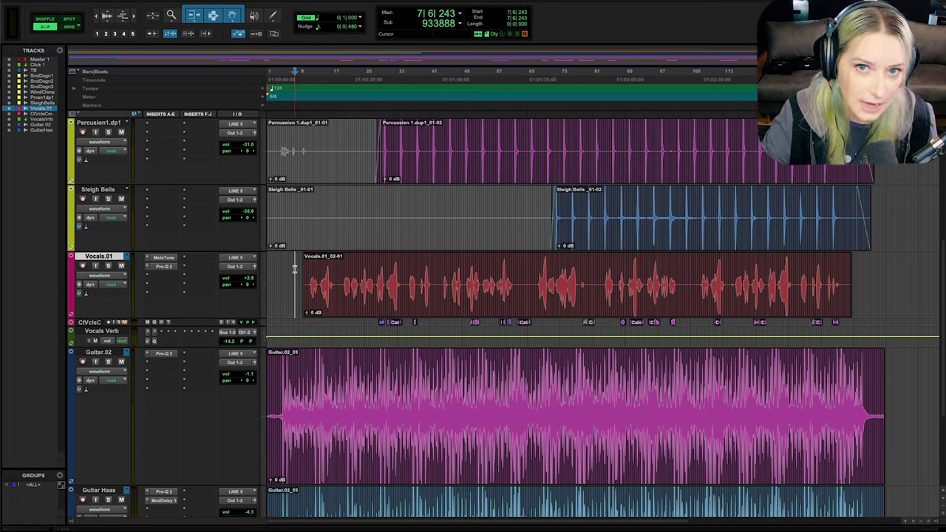
{"action": "left_click", "coordinate": [289, 274]}
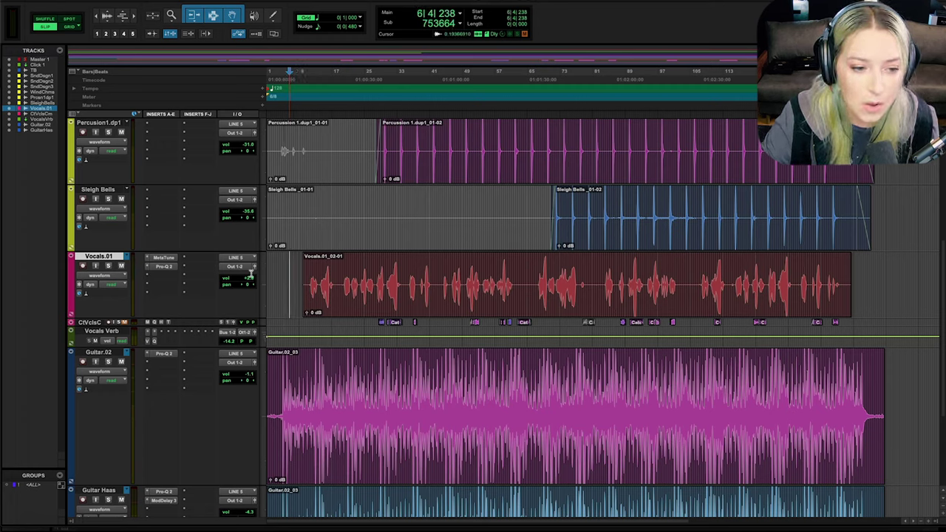
- Open the MetaTune insert on Vocals.01, examine its B minor scale notes, and briefly play the song from the cursor
{"action": "left_click", "coordinate": [164, 258]}
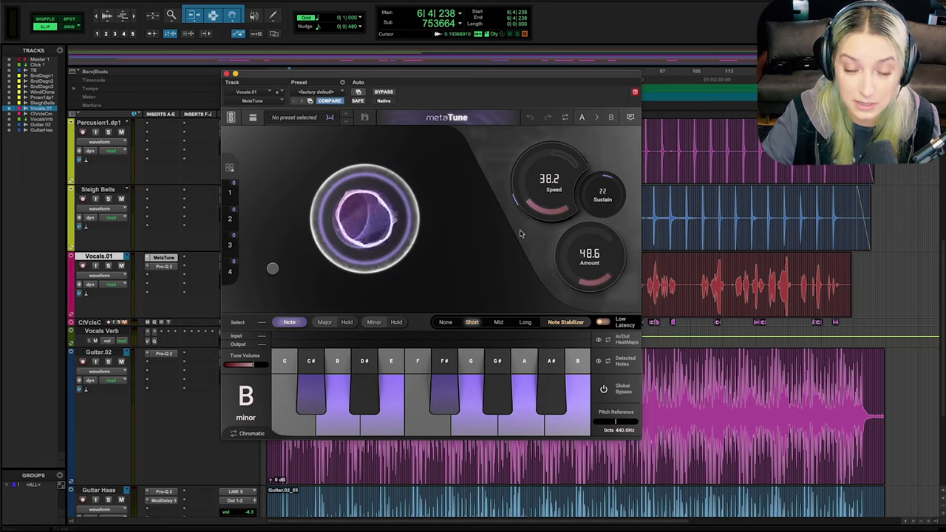
{"action": "left_click", "coordinate": [263, 403]}
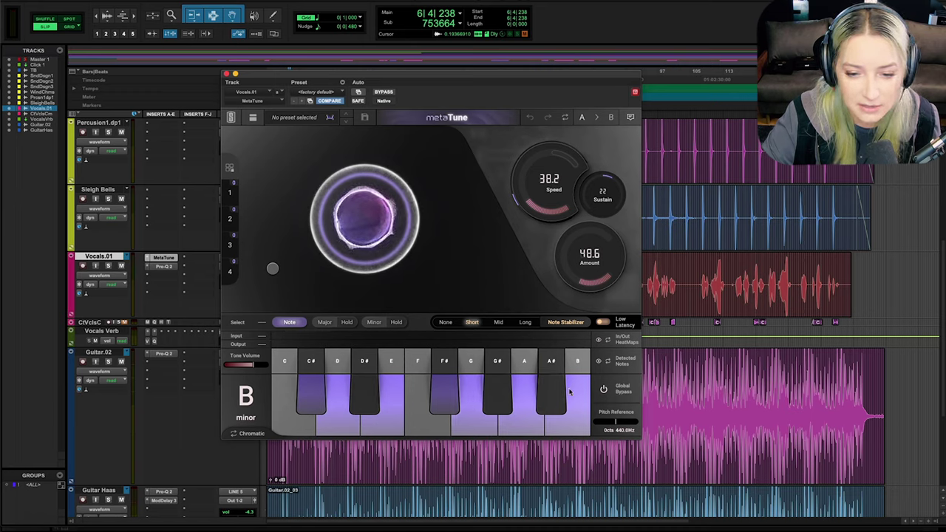
{"action": "mouse_move", "coordinate": [484, 299]}
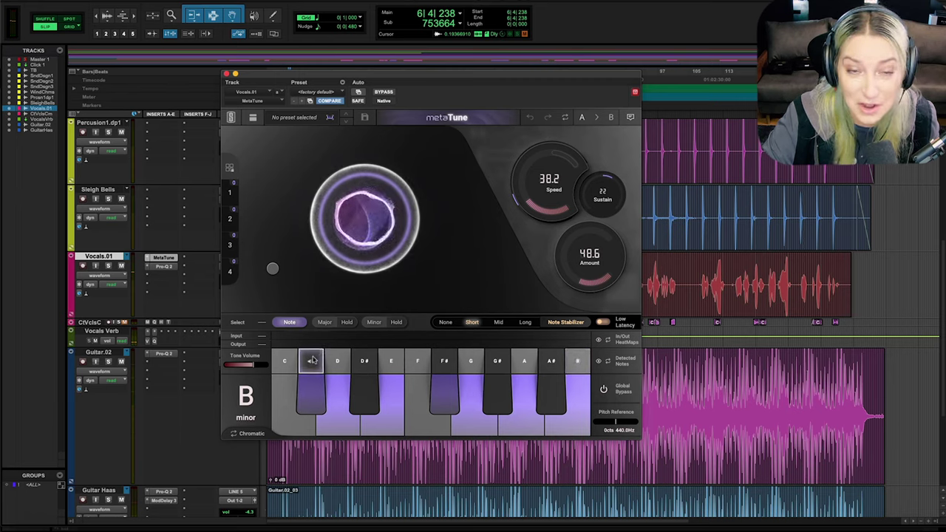
{"action": "key", "text": "space"}
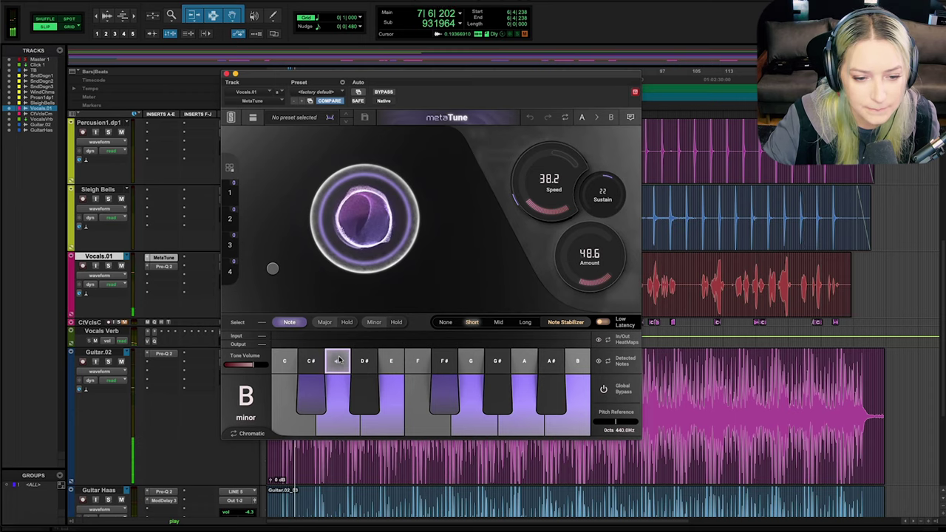
{"action": "key", "text": "space"}
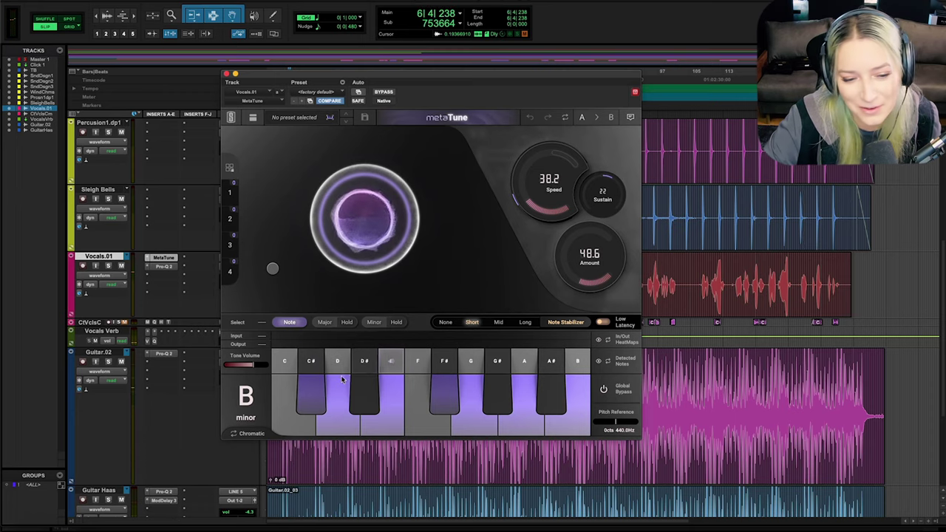
- Close the MetaTune window and bypass the MetaTune insert on Vocals.01
{"action": "mouse_move", "coordinate": [265, 389]}
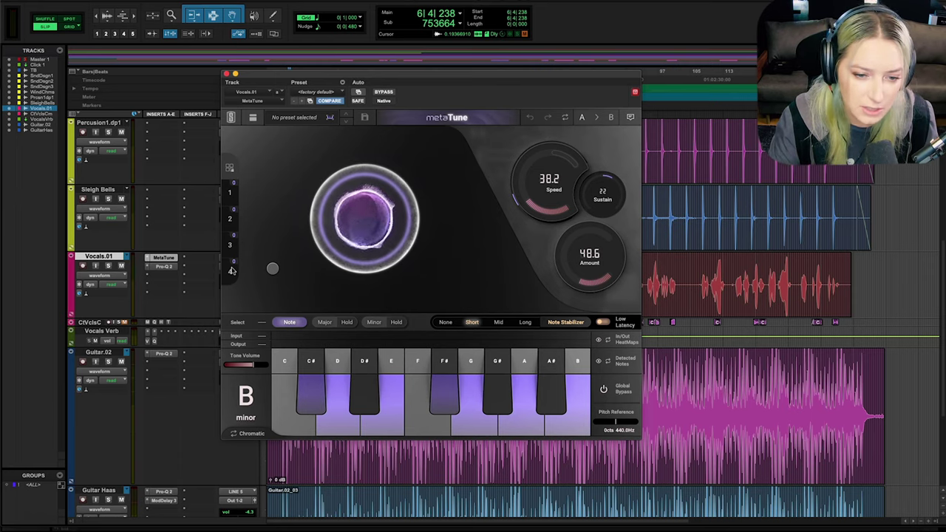
{"action": "mouse_move", "coordinate": [273, 269]}
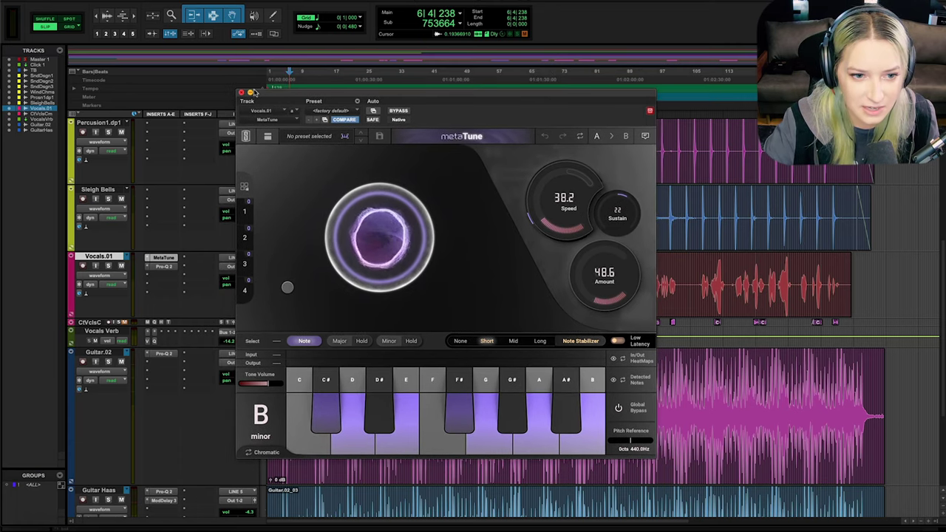
{"action": "left_click", "coordinate": [242, 93]}
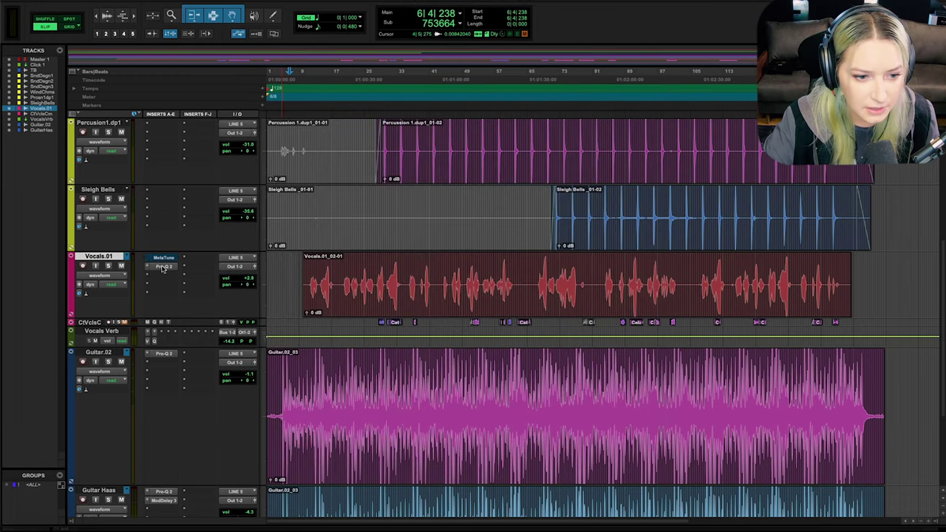
- Compare the Pro-Q 2 curves on Vocals.01 and Guitar.02, select the Vocals Verb track, and close the EQ window
{"action": "left_click", "coordinate": [163, 266]}
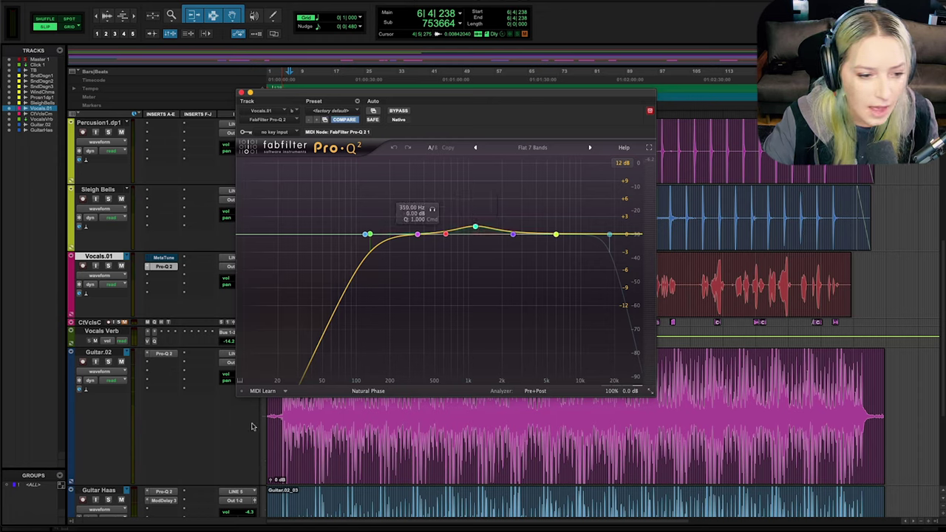
{"action": "left_click", "coordinate": [169, 355]}
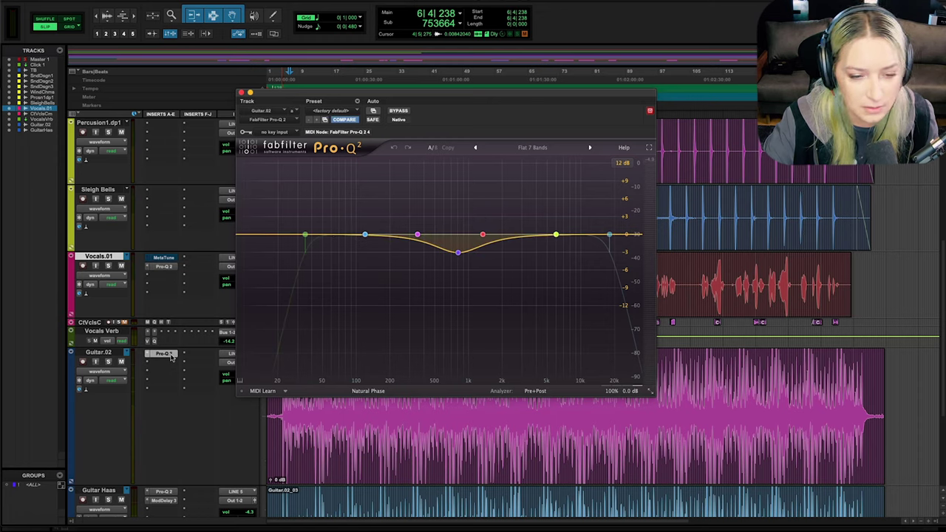
{"action": "left_click", "coordinate": [165, 266]}
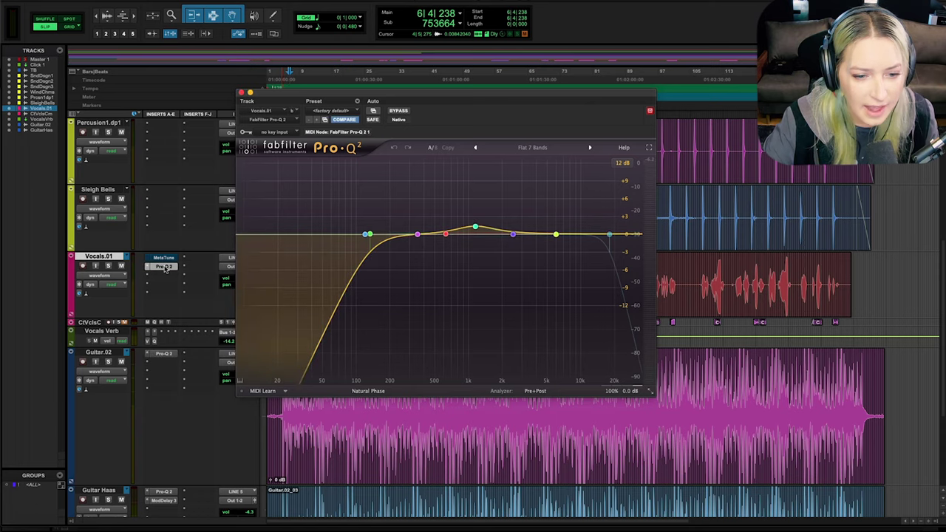
{"action": "left_click", "coordinate": [108, 331]}
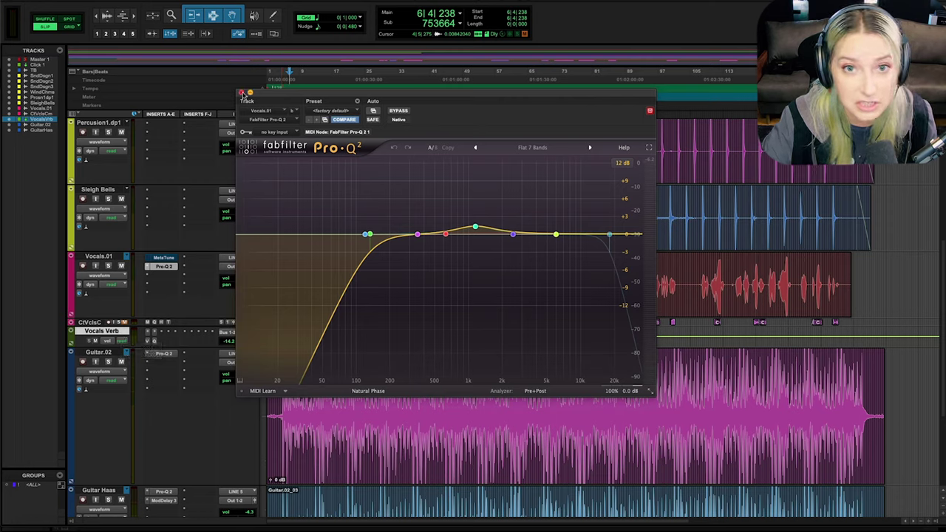
{"action": "left_click", "coordinate": [241, 93]}
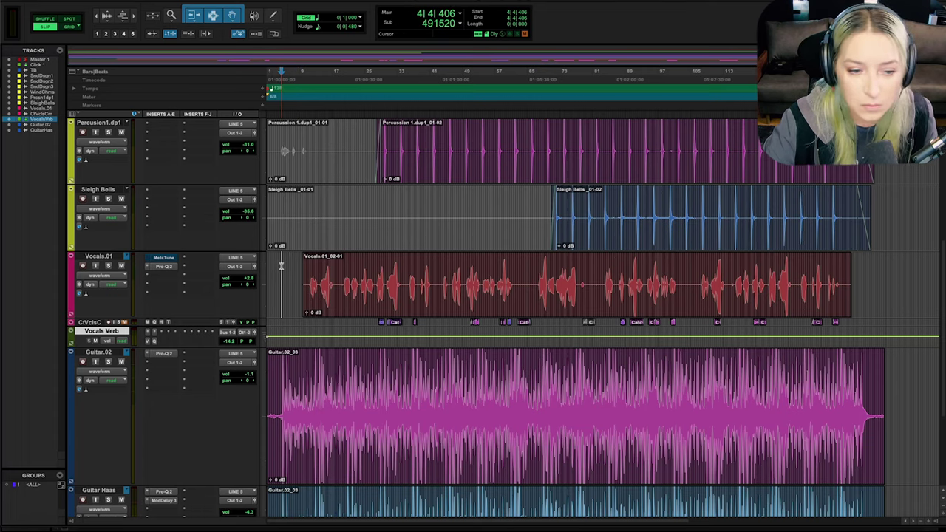
- Play the song from around bar 4 with MetaTune bypassed, and add a short fade-in to the start of the vocal clip
{"action": "key", "text": "space"}
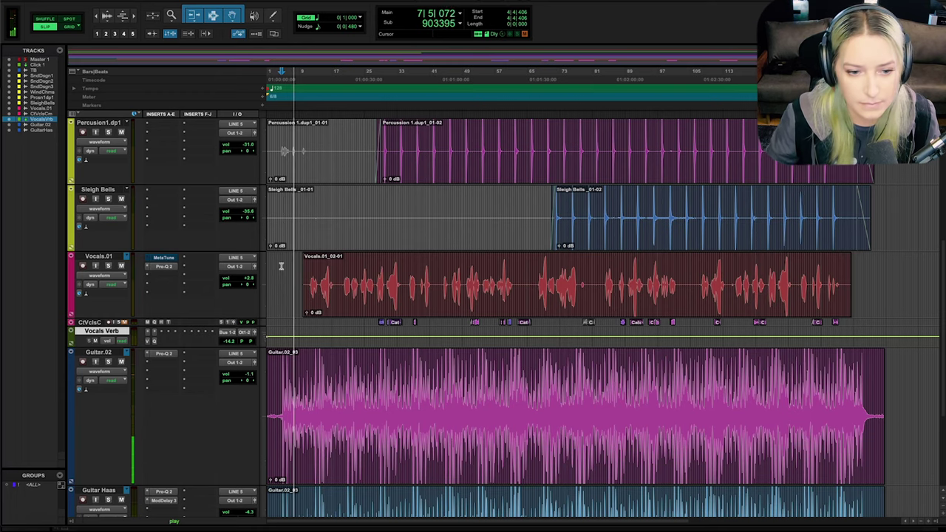
{"action": "left_click_drag", "start_coordinate": [304, 255], "coordinate": [309, 255]}
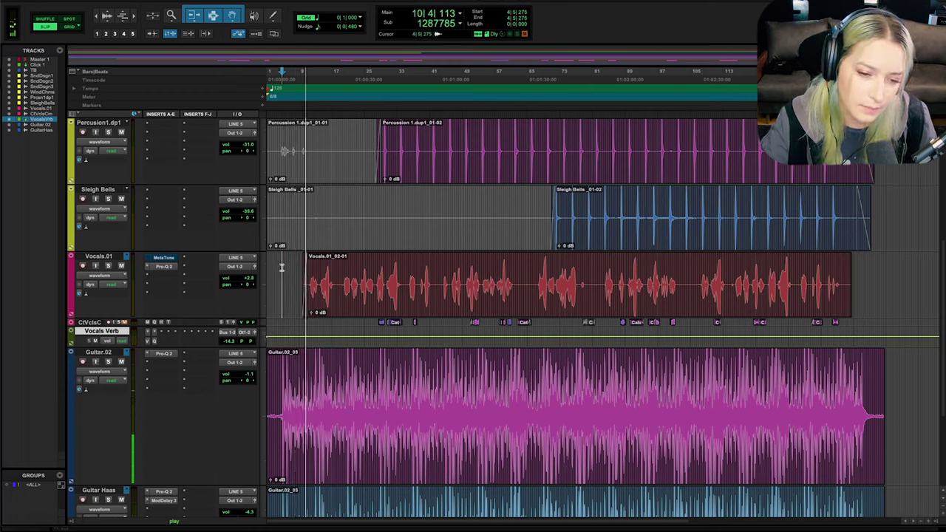
{"action": "left_click", "coordinate": [282, 268]}
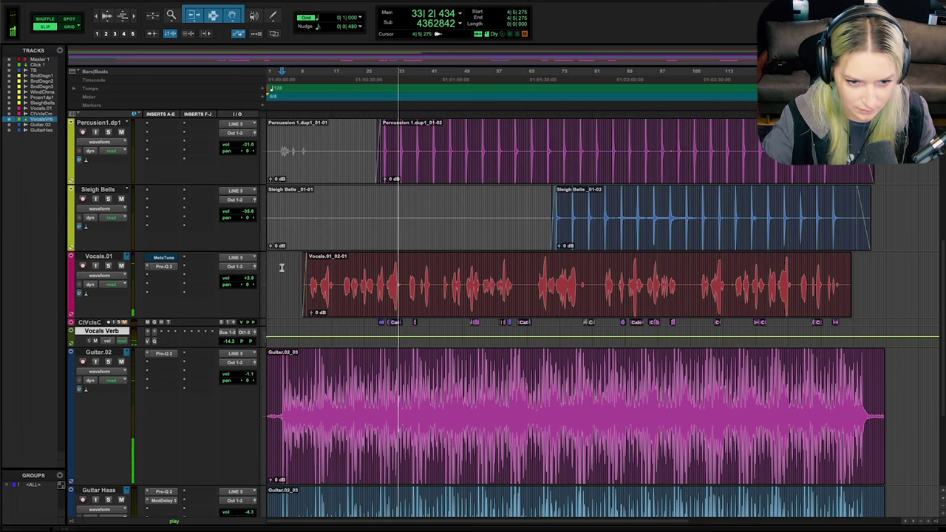
- Stop playback, re-enable the MetaTune insert on Vocals.01, and open its window
{"action": "key", "text": "space"}
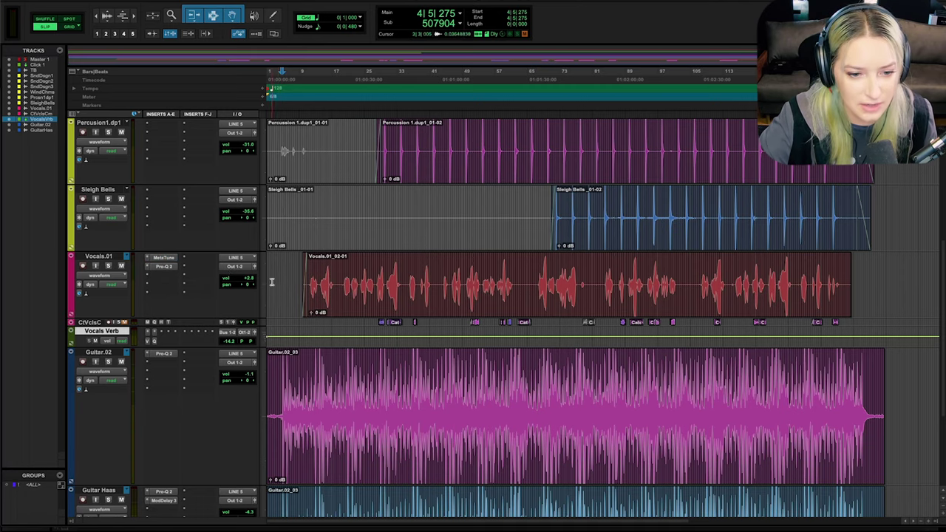
{"action": "left_click", "coordinate": [164, 257]}
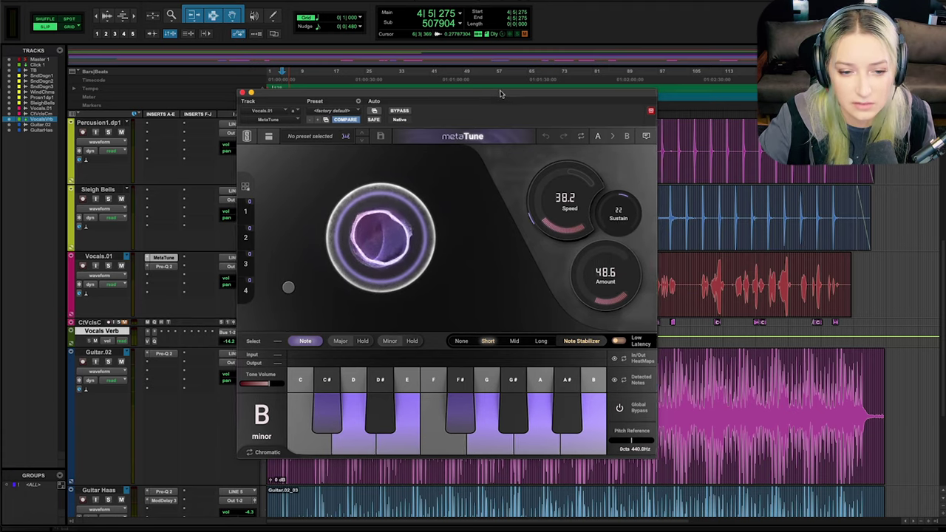
- Move the MetaTune window clear of the vocal clip's start and play the song from around bar 7 with MetaTune active
{"action": "left_click_drag", "start_coordinate": [499, 94], "coordinate": [620, 71]}
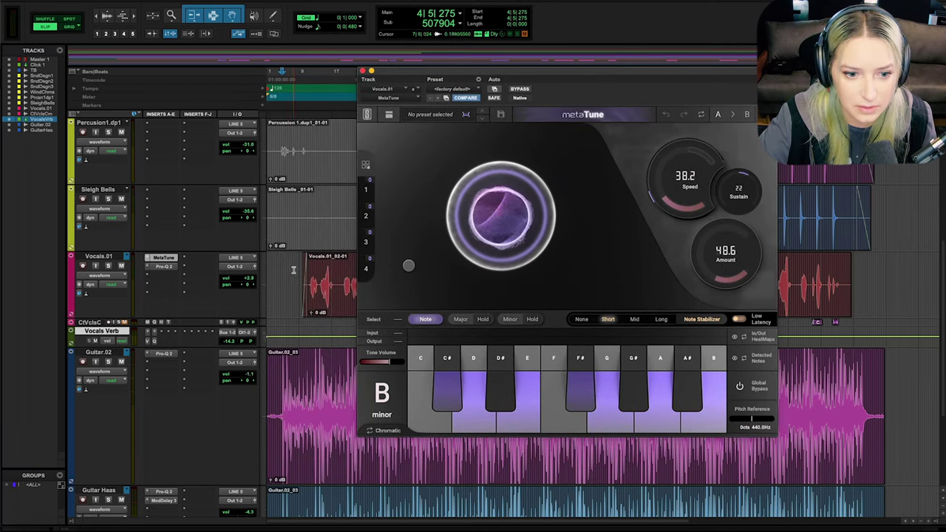
{"action": "key", "text": "space"}
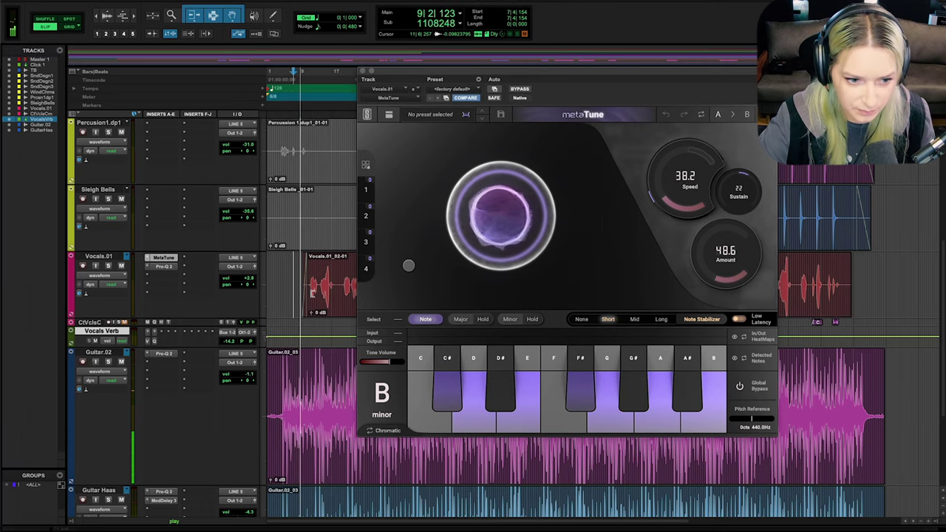
{"action": "mouse_move", "coordinate": [463, 212]}
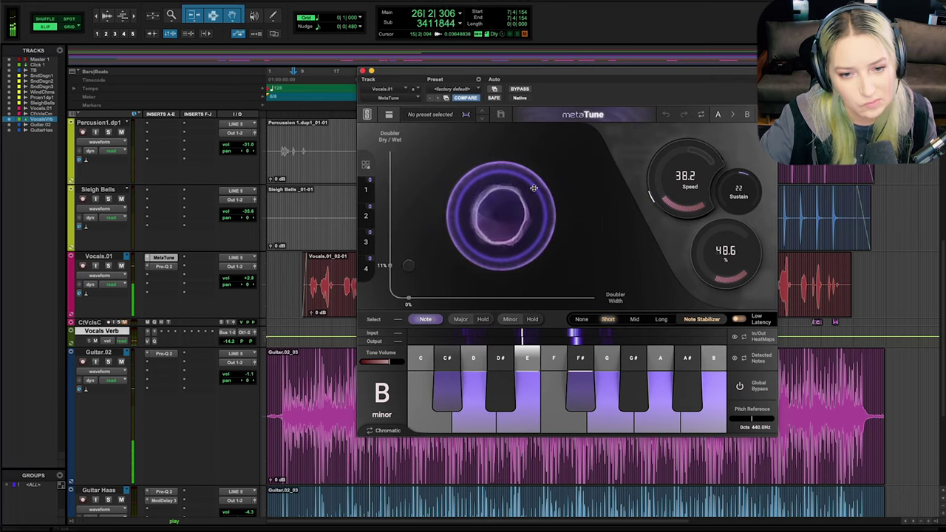
{"action": "key", "text": "space"}
- Audition the vocal around bar 23 and select the phrase on Vocals.01 from about bar 23 to bar 27
{"action": "left_click_drag", "start_coordinate": [510, 72], "coordinate": [329, 357]}
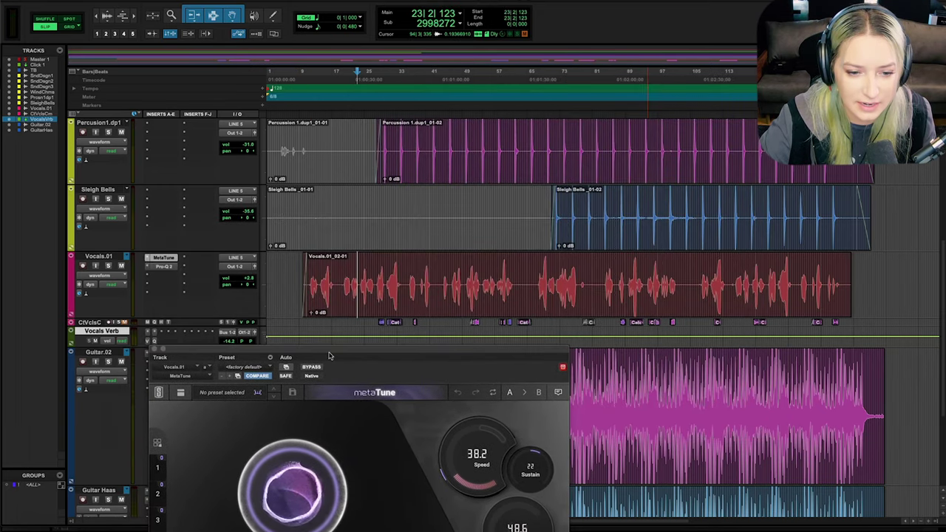
{"action": "left_click", "coordinate": [360, 277]}
{"action": "key", "text": "space"}
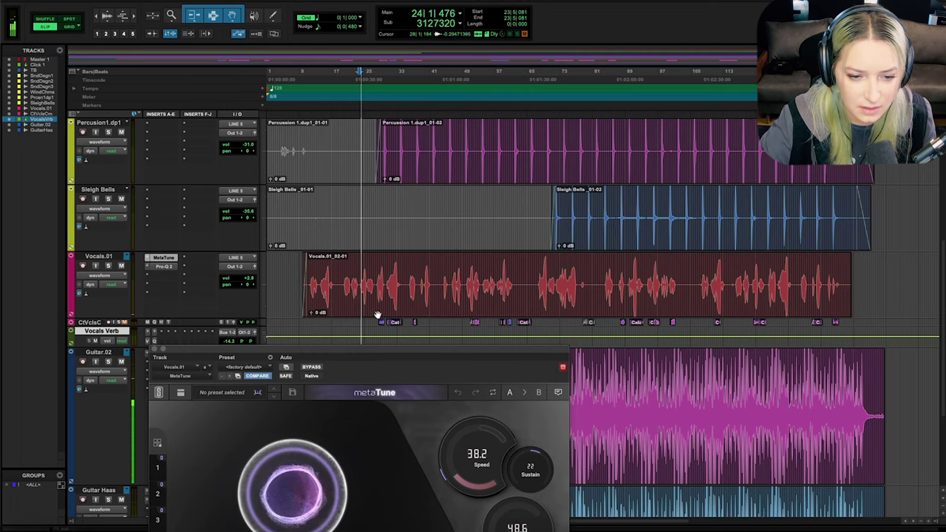
{"action": "key", "text": "space"}
{"action": "left_click_drag", "start_coordinate": [359, 276], "coordinate": [373, 276]}
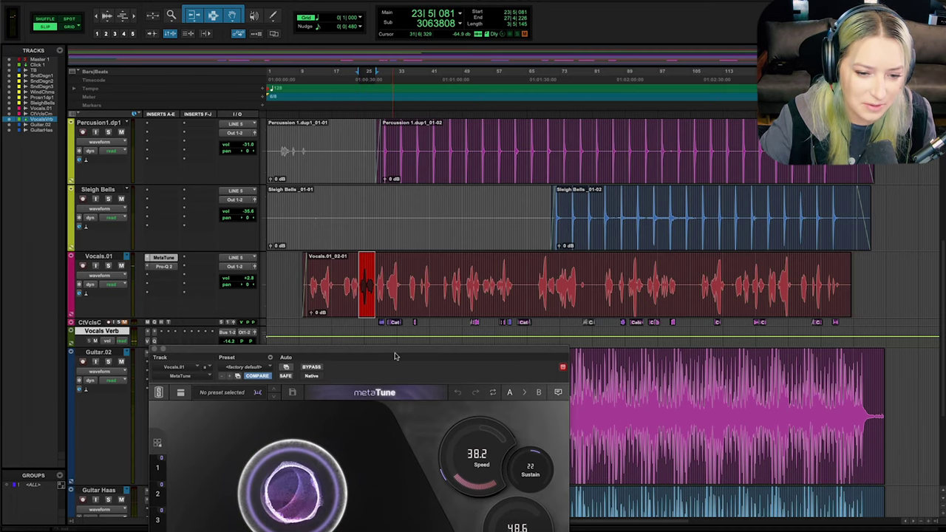
- Bring the MetaTune window back into full view and compare the selected phrase with MetaTune bypassed and active
{"action": "left_click_drag", "start_coordinate": [396, 353], "coordinate": [634, 126]}
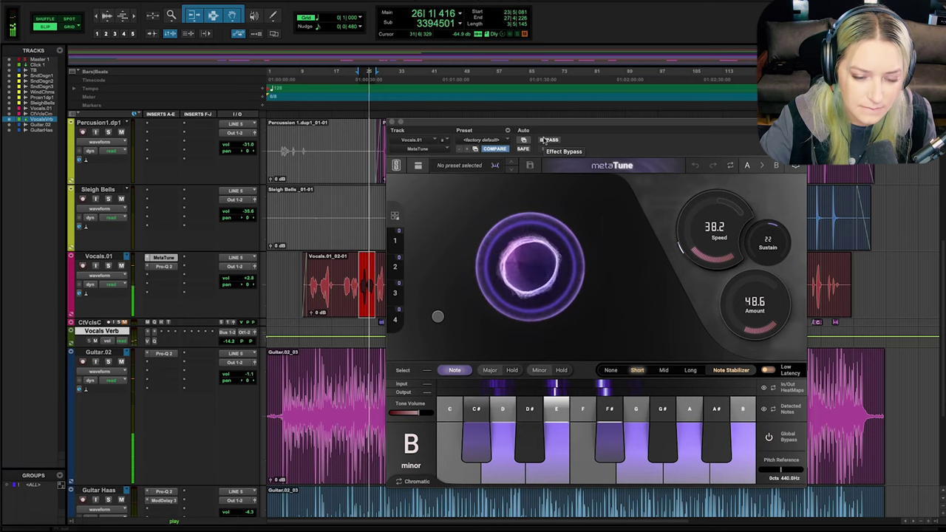
{"action": "left_click", "coordinate": [545, 140]}
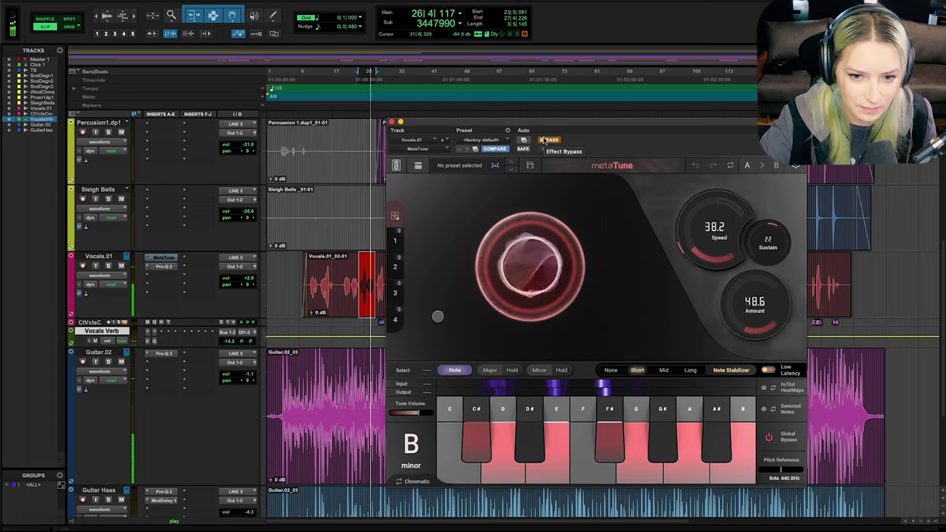
{"action": "left_click", "coordinate": [549, 139]}
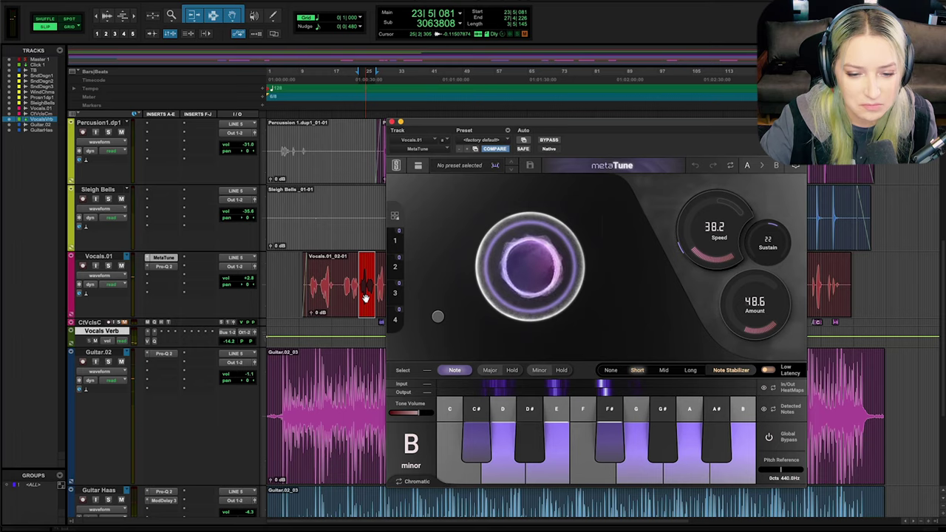
- Set MetaTune's Speed to 65.4 ms and Amount to 37.2%, and play the selected vocal phrase
{"action": "left_click_drag", "start_coordinate": [707, 253], "coordinate": [709, 258]}
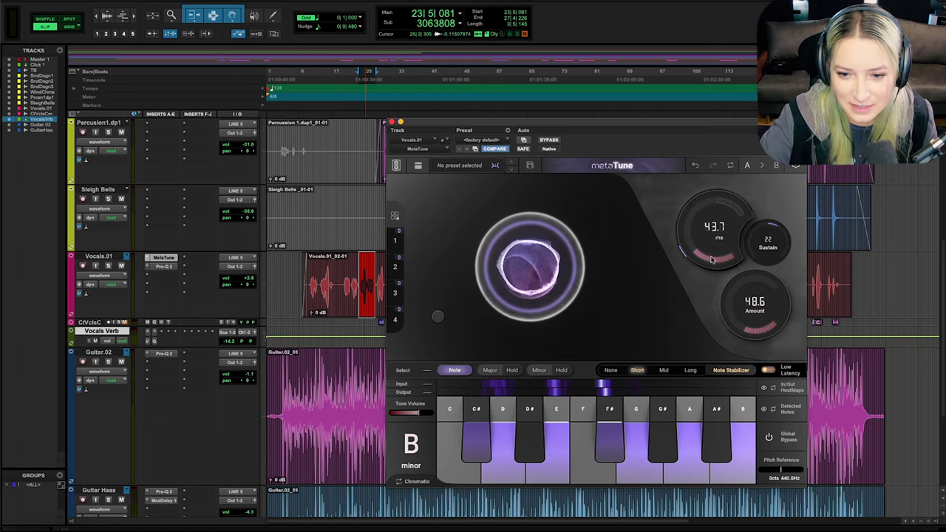
{"action": "left_click_drag", "start_coordinate": [763, 332], "coordinate": [769, 352]}
{"action": "key", "text": "space"}
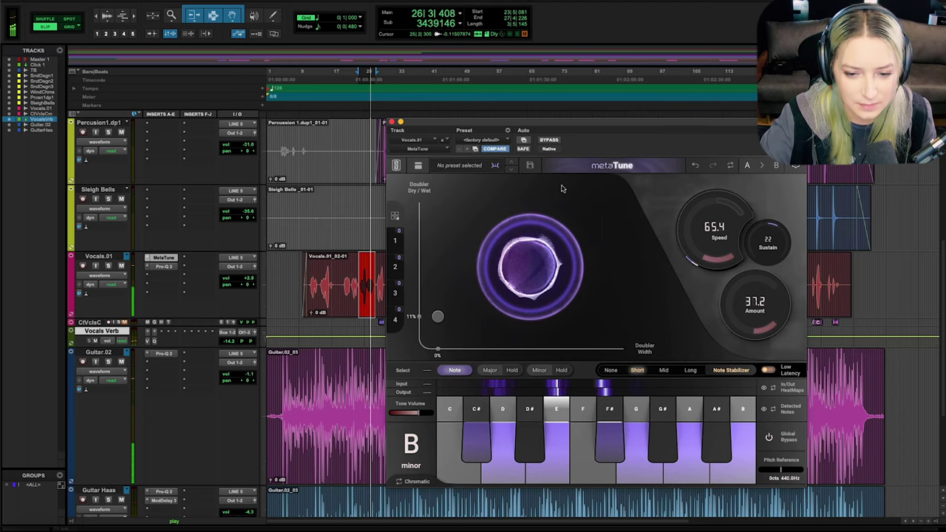
- Compare the phrase at the gentler correction settings with MetaTune bypassed and active, then stop playback and leave MetaTune enabled
{"action": "left_click", "coordinate": [549, 140]}
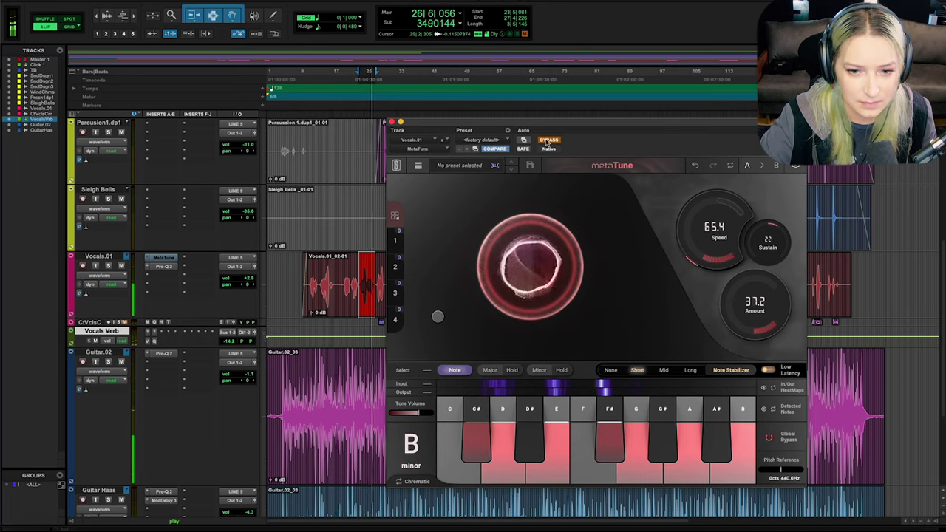
{"action": "left_click", "coordinate": [547, 140]}
{"action": "mouse_move", "coordinate": [610, 258]}
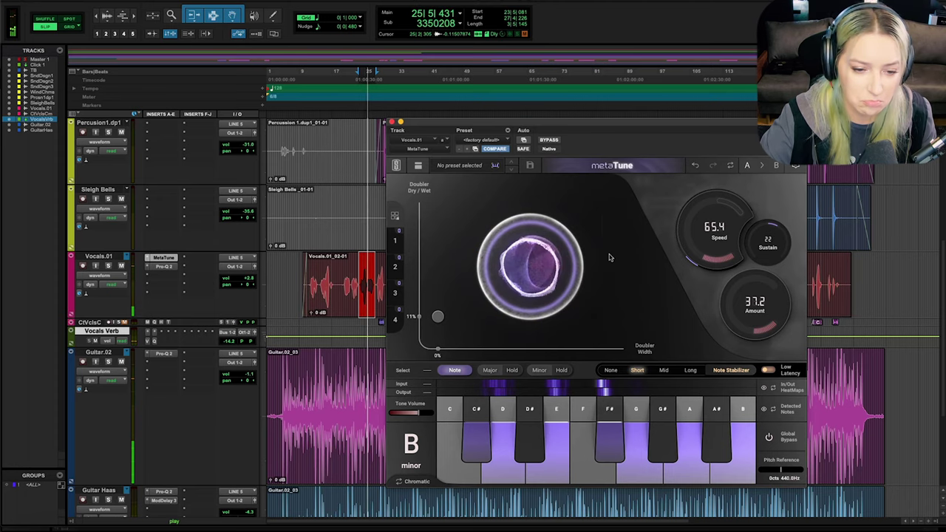
{"action": "key", "text": "space"}
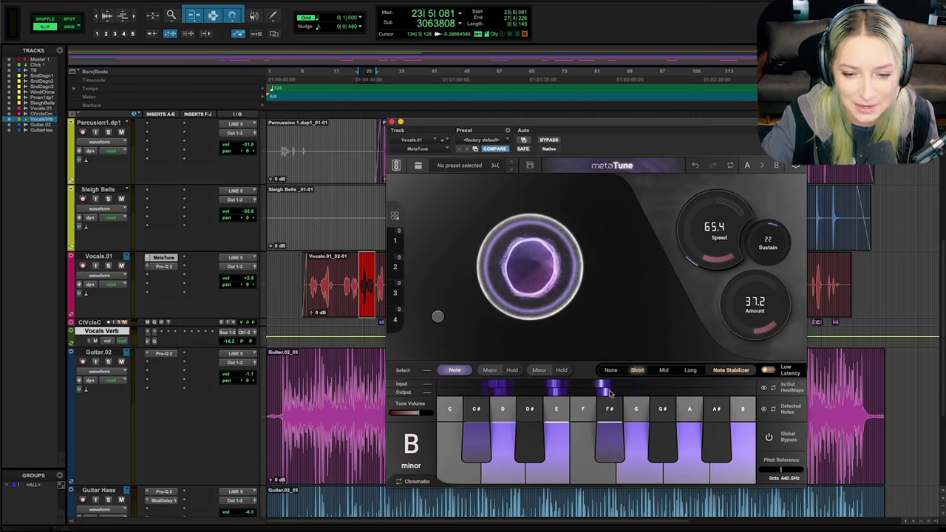
{"action": "left_click", "coordinate": [548, 139]}
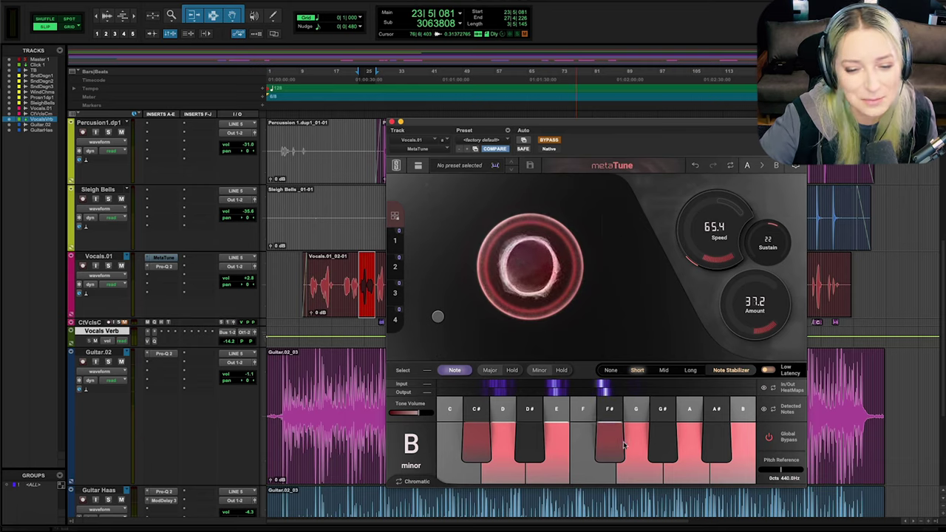
{"action": "left_click", "coordinate": [543, 139]}
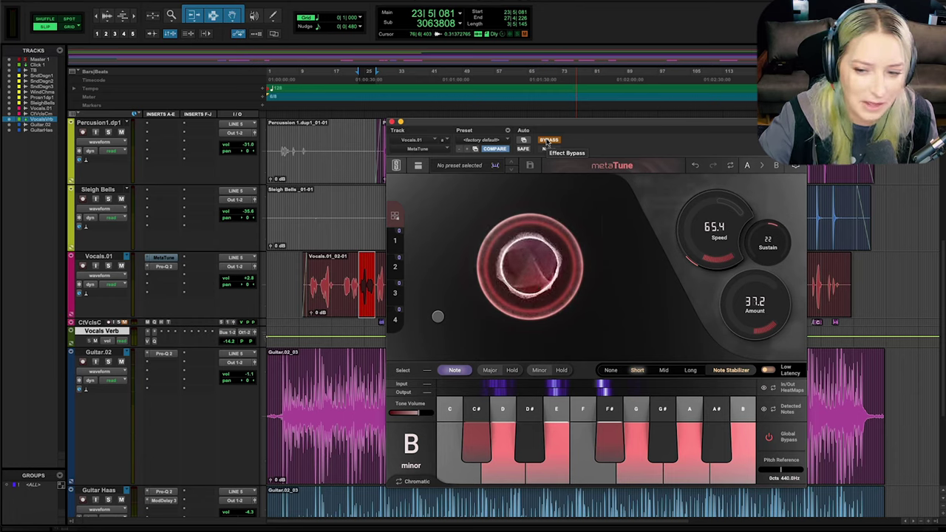
{"action": "left_click", "coordinate": [548, 140]}
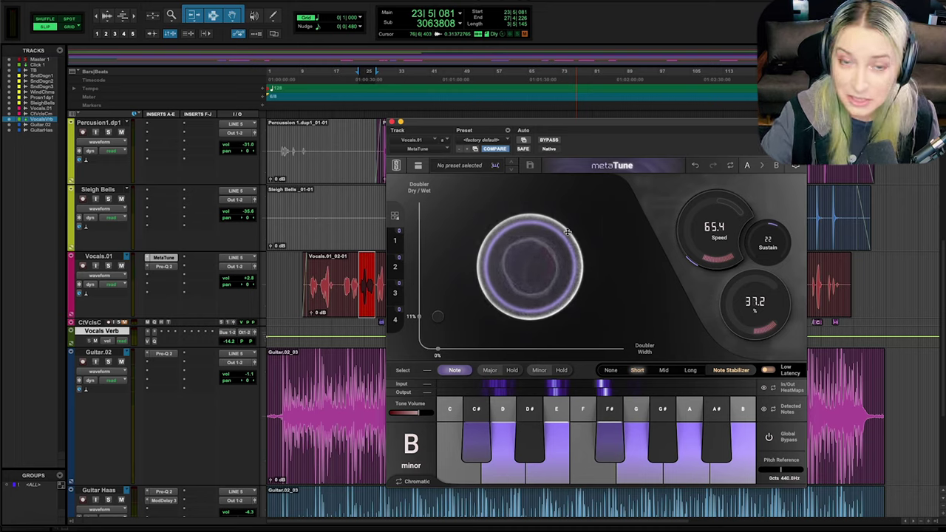
- Play the song from around bar 26 while setting MetaTune's Speed to 0.6 ms and Amount to 93.7%
{"action": "left_click", "coordinate": [368, 270]}
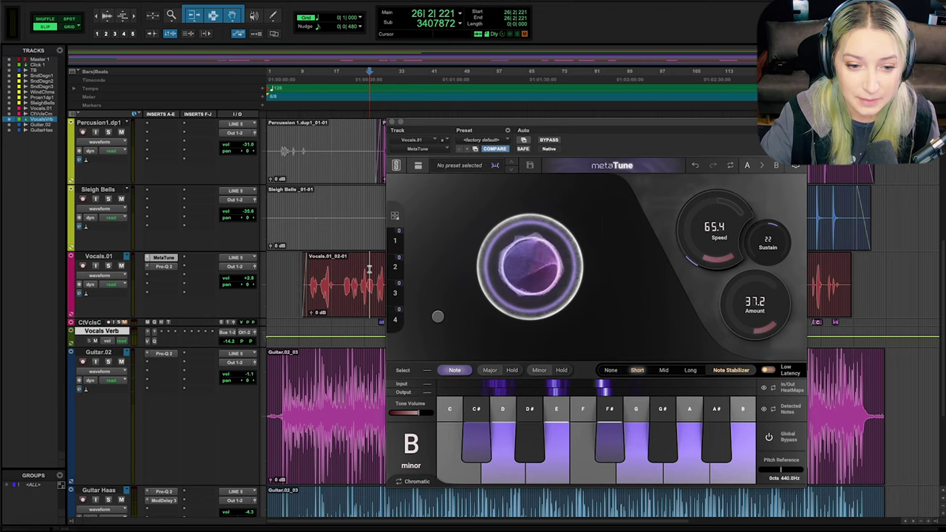
{"action": "key", "text": "space"}
{"action": "mouse_move", "coordinate": [710, 257]}
{"action": "left_mouse_down"}
{"action": "mouse_move", "coordinate": [728, 203]}
{"action": "mouse_move", "coordinate": [714, 219]}
{"action": "mouse_move", "coordinate": [715, 259]}
{"action": "left_mouse_up"}
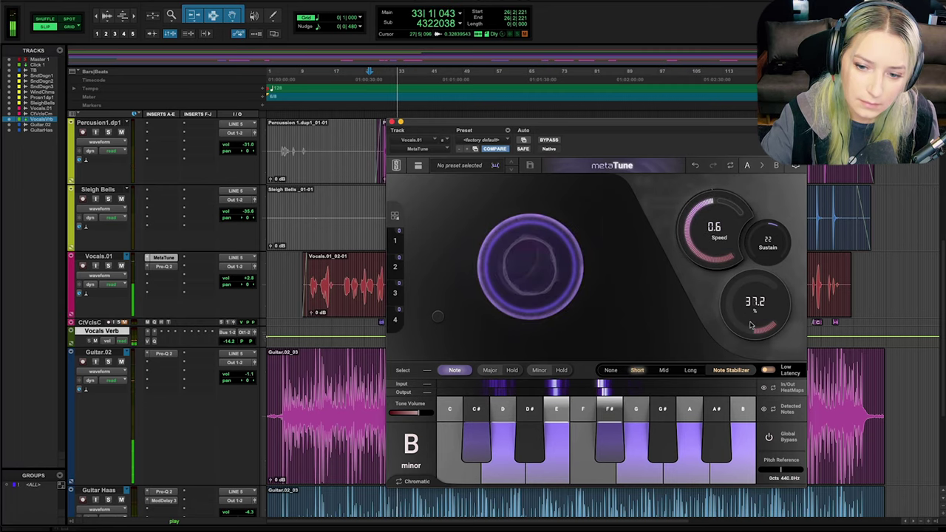
{"action": "left_click_drag", "start_coordinate": [749, 325], "coordinate": [750, 323]}
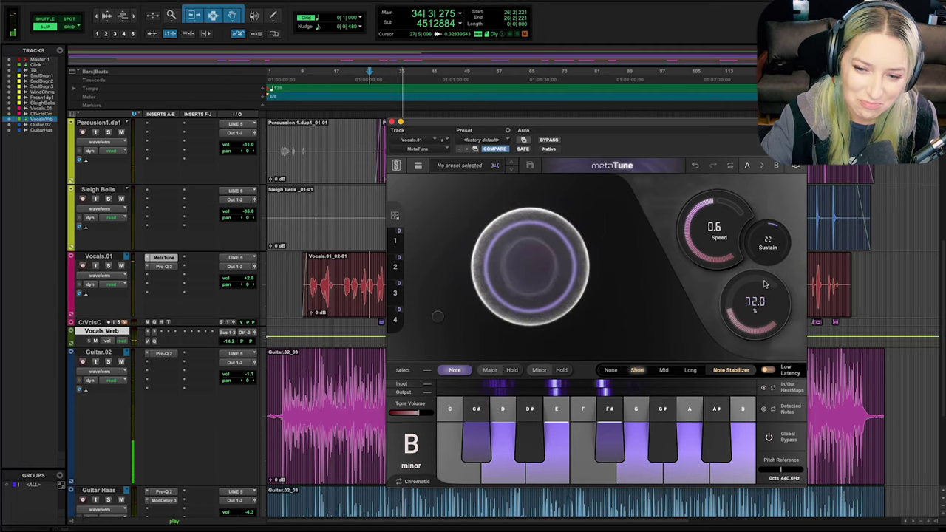
{"action": "left_click_drag", "start_coordinate": [784, 235], "coordinate": [784, 234]}
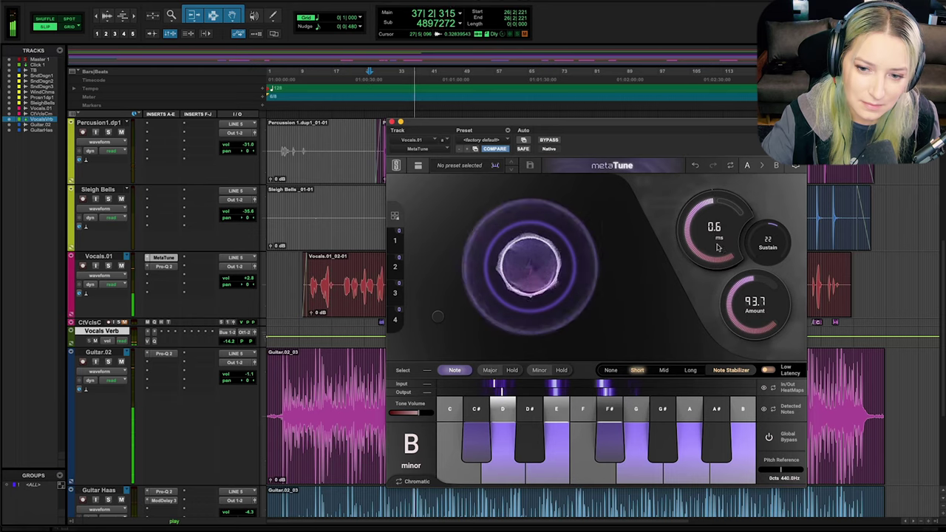
- Set MetaTune's Speed to -2.6 ms and Sustain to 52%
{"action": "left_click_drag", "start_coordinate": [717, 241], "coordinate": [718, 233]}
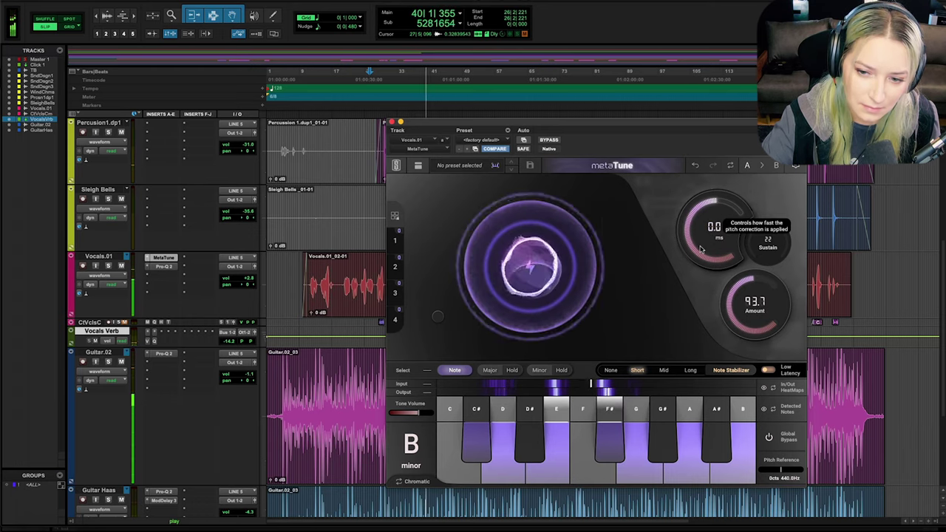
{"action": "left_click_drag", "start_coordinate": [759, 241], "coordinate": [763, 221]}
{"action": "left_click_drag", "start_coordinate": [706, 236], "coordinate": [702, 218]}
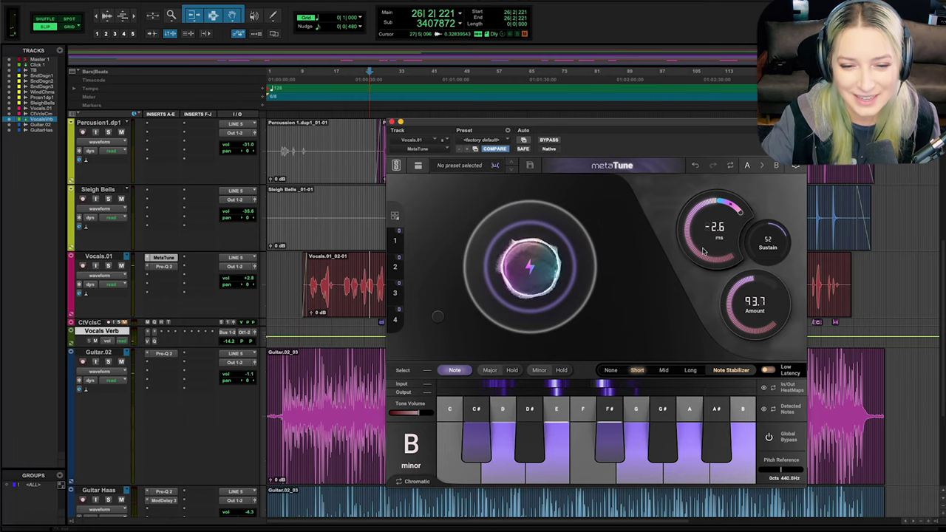
- Play the song from around bar 50 and try Speed values between 0.0 and -3.0 ms, ending at -2.1 ms
{"action": "left_click_drag", "start_coordinate": [599, 125], "coordinate": [593, 347]}
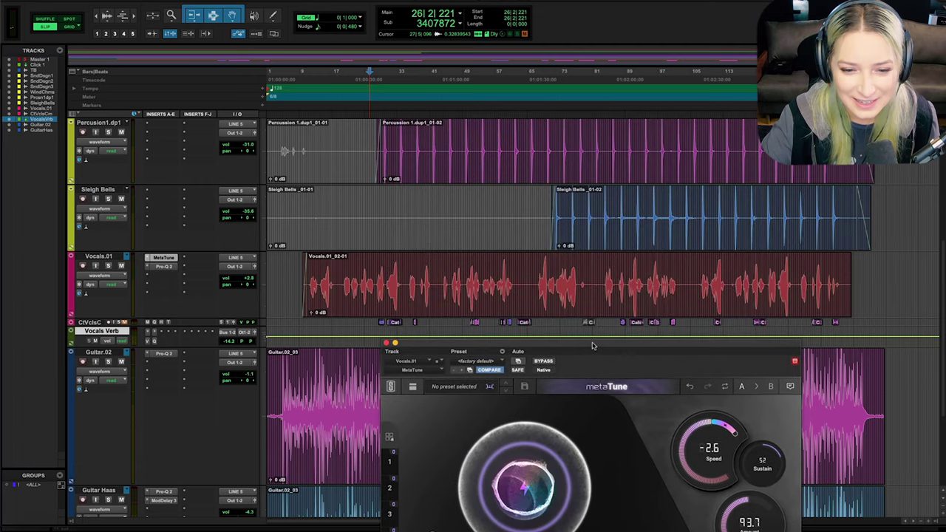
{"action": "left_click_drag", "start_coordinate": [569, 349], "coordinate": [451, 119]}
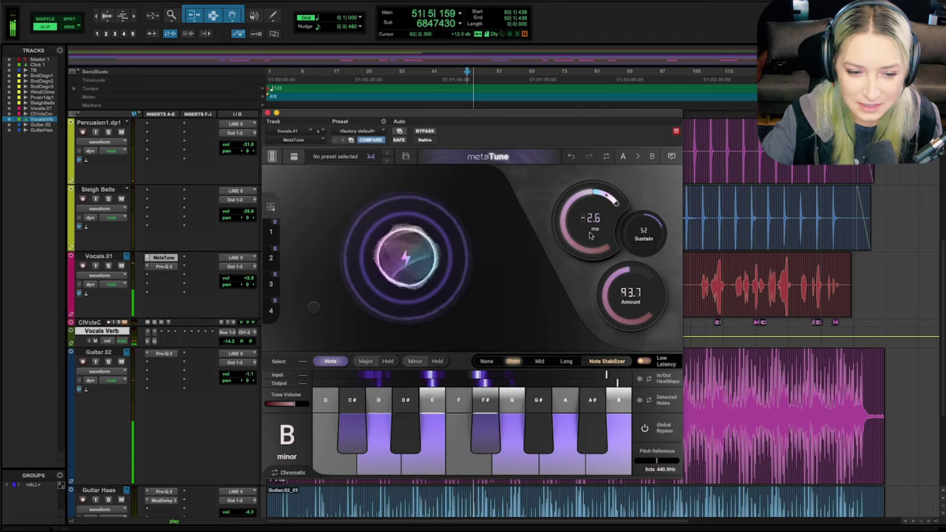
{"action": "left_click_drag", "start_coordinate": [590, 235], "coordinate": [581, 274]}
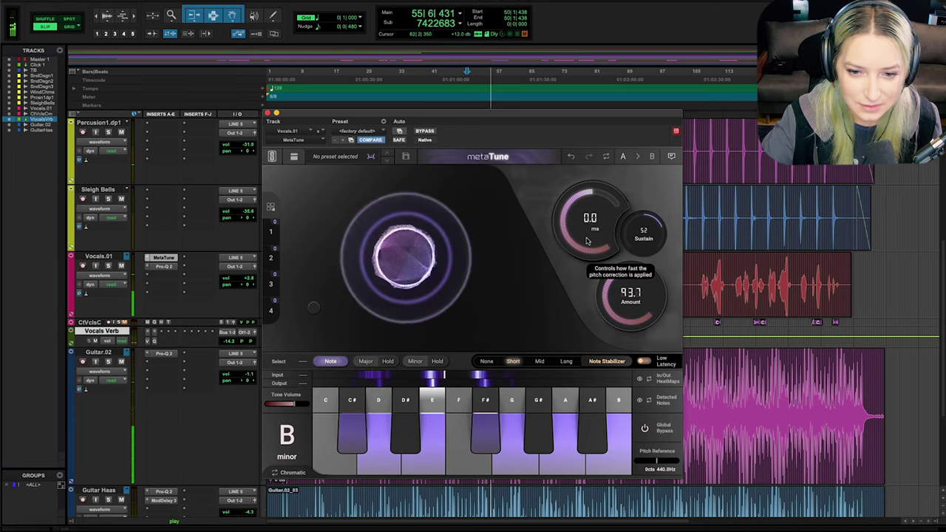
{"action": "key", "text": "space"}
{"action": "left_click_drag", "start_coordinate": [582, 239], "coordinate": [592, 259]}
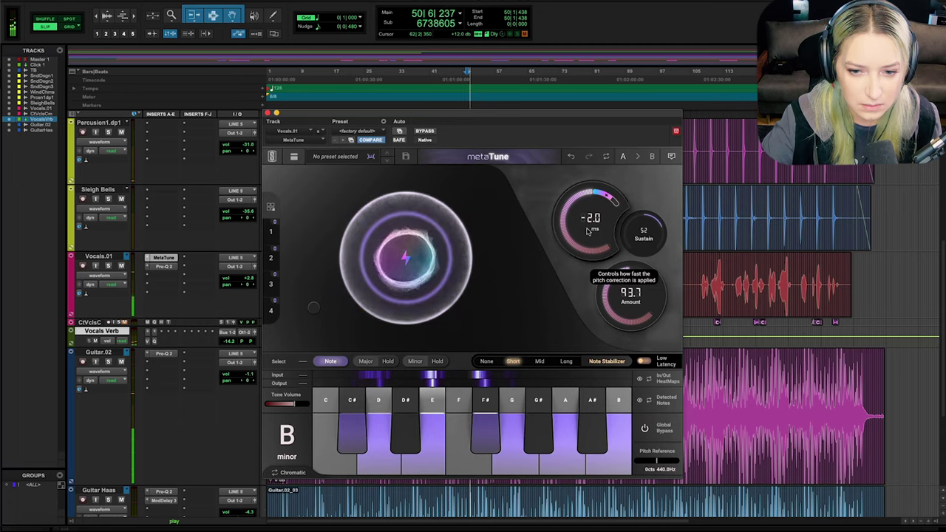
{"action": "left_click_drag", "start_coordinate": [588, 231], "coordinate": [584, 271]}
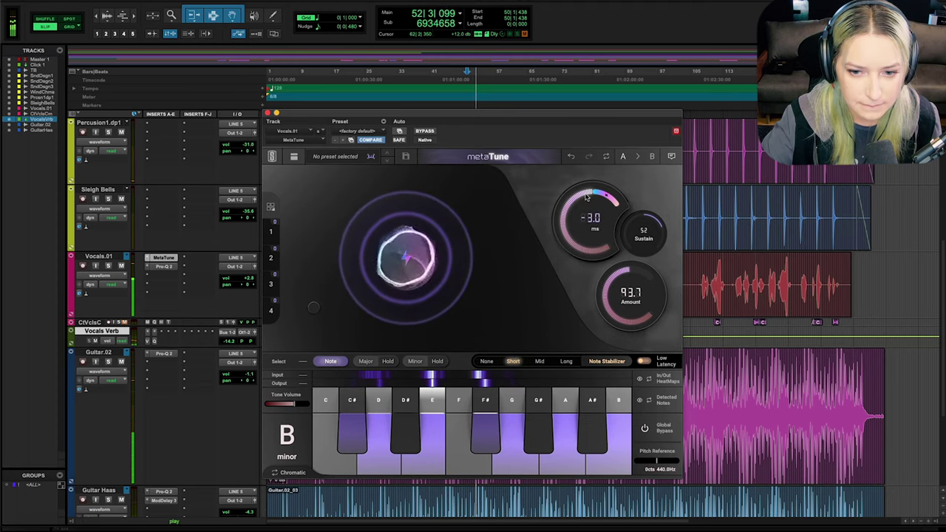
{"action": "left_click_drag", "start_coordinate": [589, 220], "coordinate": [589, 238]}
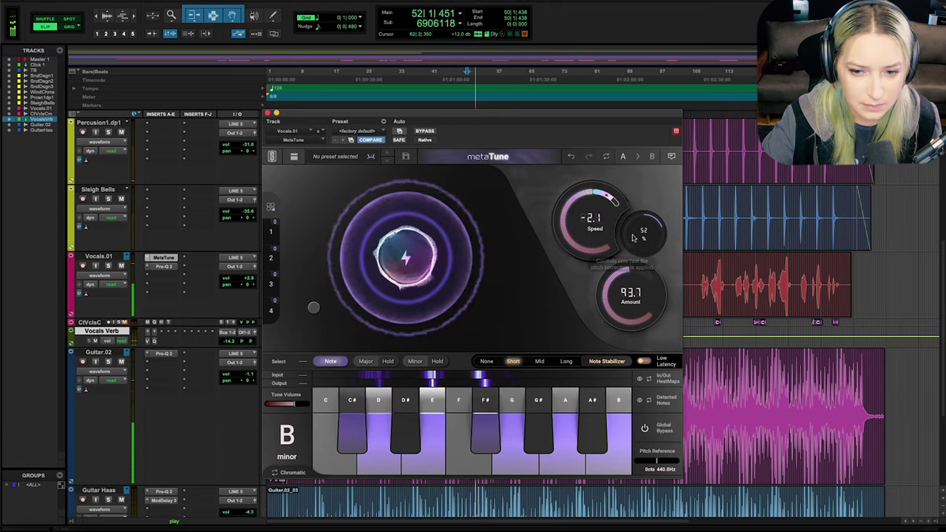
- Try a Sustain of -30%, then set Speed to 7.8 ms and Sustain to 38% during playback
{"action": "left_click_drag", "start_coordinate": [632, 233], "coordinate": [632, 247]}
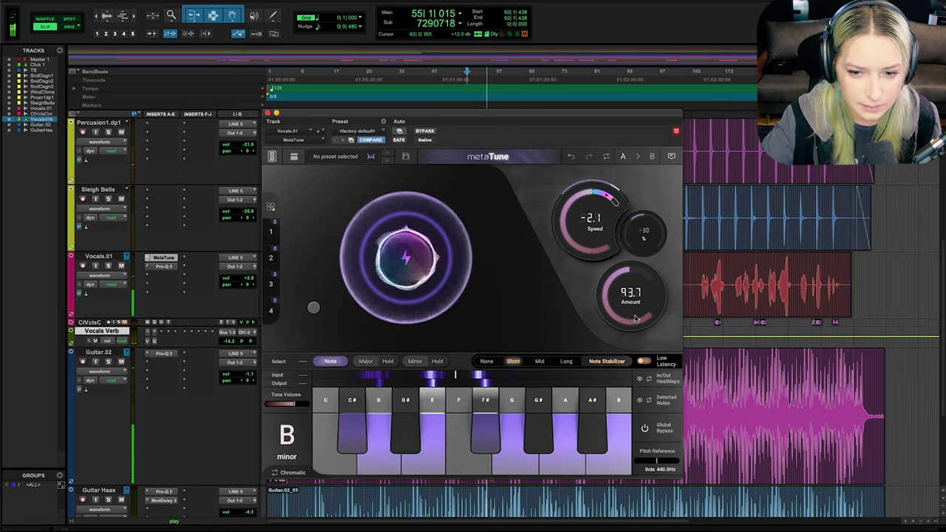
{"action": "left_click_drag", "start_coordinate": [570, 218], "coordinate": [574, 268]}
{"action": "mouse_move", "coordinate": [620, 235]}
{"action": "left_mouse_down"}
{"action": "mouse_move", "coordinate": [627, 245]}
{"action": "mouse_move", "coordinate": [629, 224]}
{"action": "left_mouse_up"}
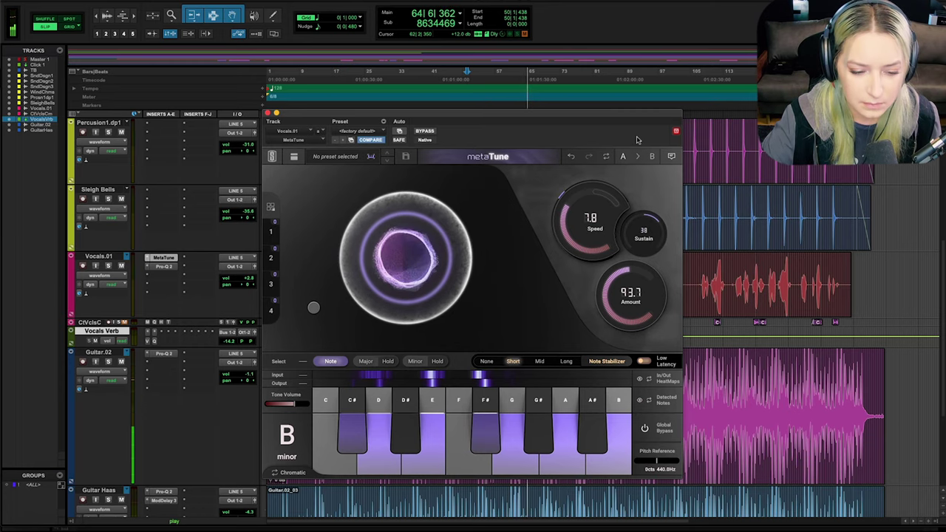
- Replay the song from around bar 50 while trying negative Sustain values down to -74%, and settle on -36%
{"action": "mouse_move", "coordinate": [580, 113]}
{"action": "left_mouse_down"}
{"action": "mouse_move", "coordinate": [580, 350]}
{"action": "mouse_move", "coordinate": [581, 97]}
{"action": "left_mouse_up"}
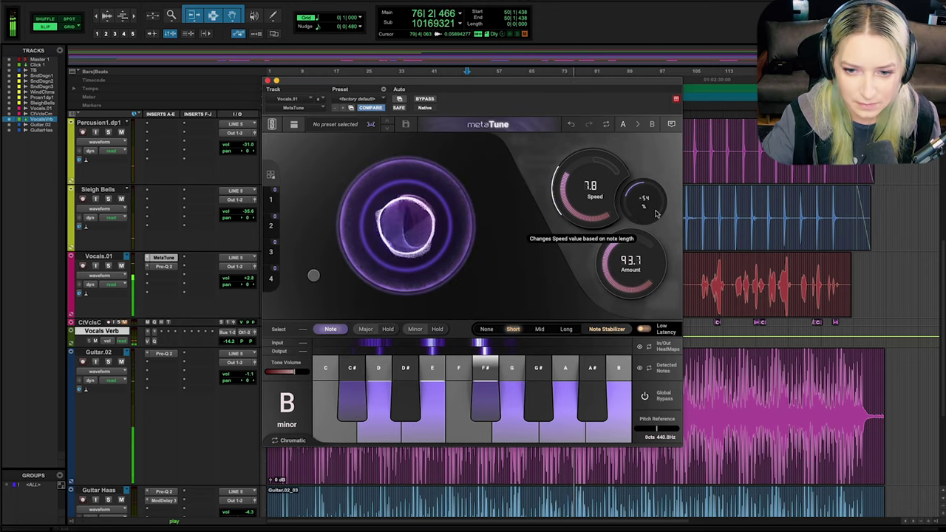
{"action": "key", "text": "space"}
{"action": "key", "text": "space"}
{"action": "mouse_move", "coordinate": [654, 212]}
{"action": "left_mouse_down"}
{"action": "mouse_move", "coordinate": [643, 220]}
{"action": "mouse_move", "coordinate": [644, 206]}
{"action": "left_mouse_up"}
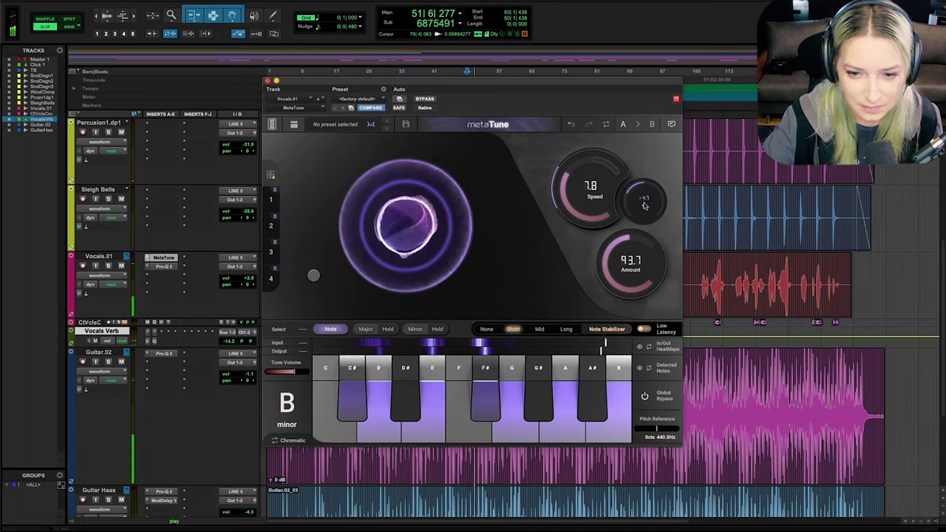
{"action": "left_click_drag", "start_coordinate": [644, 207], "coordinate": [646, 201]}
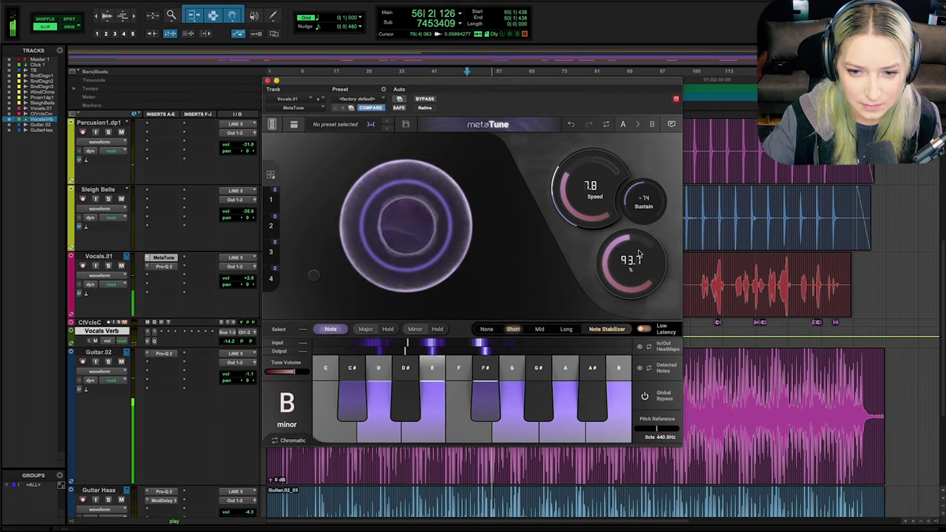
{"action": "left_click_drag", "start_coordinate": [637, 209], "coordinate": [642, 179]}
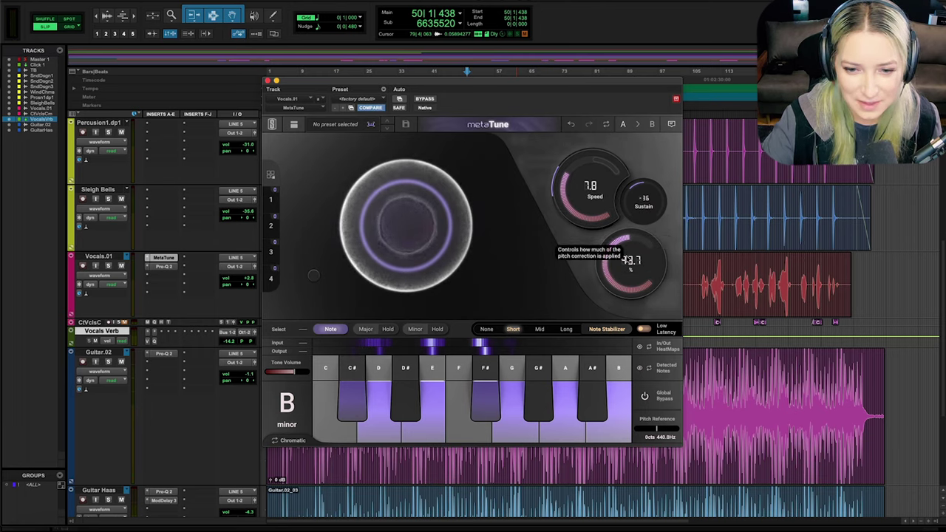
- During playback, try Amount 100% with Speed 0.0 ms, then settle on Speed 69.1 ms, Amount 52.7% and Sustain 30%
{"action": "left_click_drag", "start_coordinate": [641, 260], "coordinate": [627, 245]}
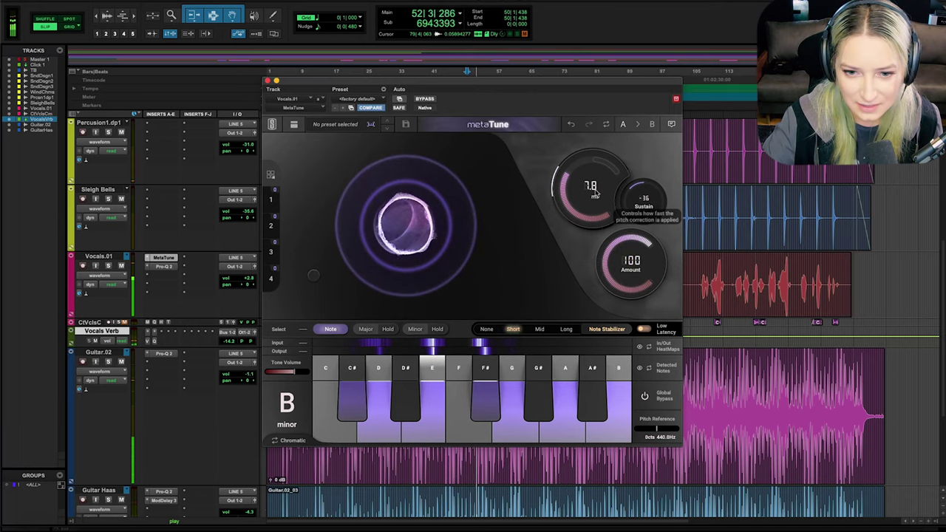
{"action": "left_click_drag", "start_coordinate": [596, 175], "coordinate": [604, 146]}
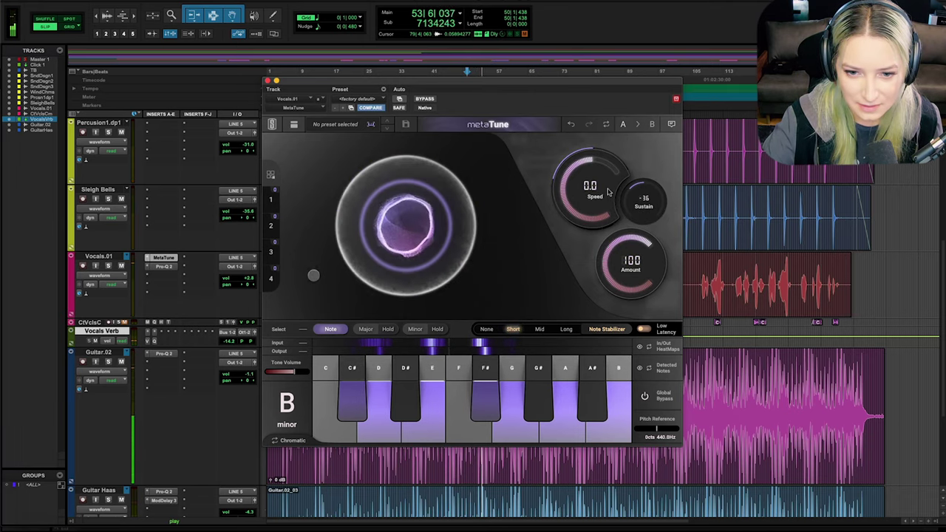
{"action": "left_click_drag", "start_coordinate": [590, 186], "coordinate": [625, 355]}
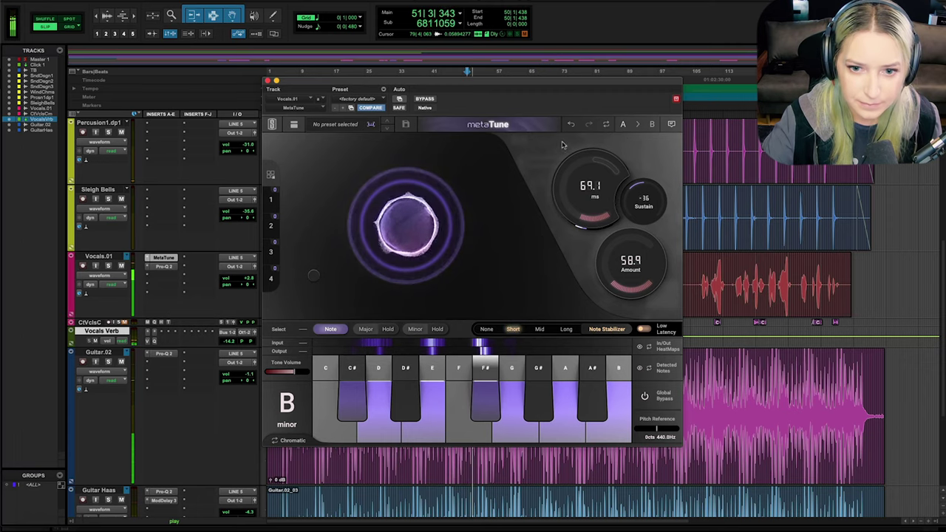
{"action": "mouse_move", "coordinate": [583, 85]}
{"action": "left_mouse_down"}
{"action": "mouse_move", "coordinate": [579, 318]}
{"action": "mouse_move", "coordinate": [587, 98]}
{"action": "left_mouse_up"}
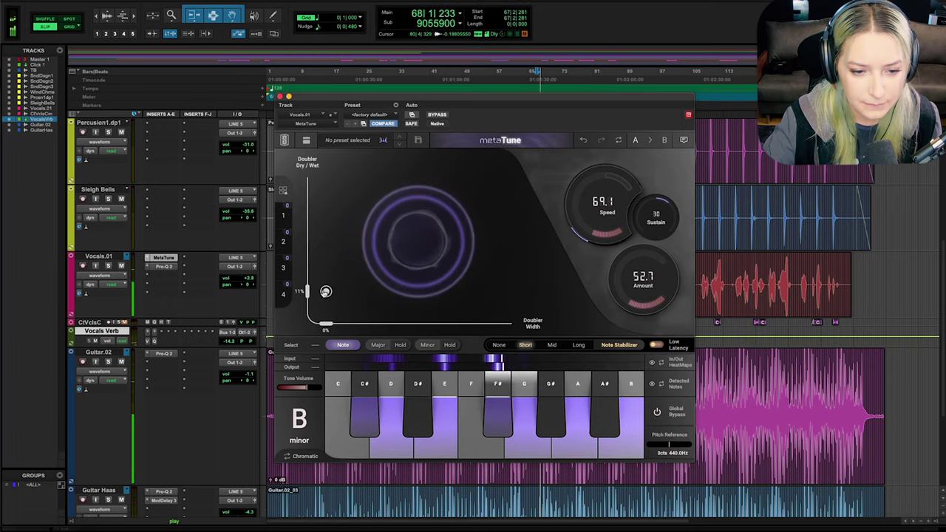
- Try MetaTune's Doubler at 0% Dry/Wet, then at 44% with Width values between 12% and 95% during playback
{"action": "left_click_drag", "start_coordinate": [324, 291], "coordinate": [324, 305]}
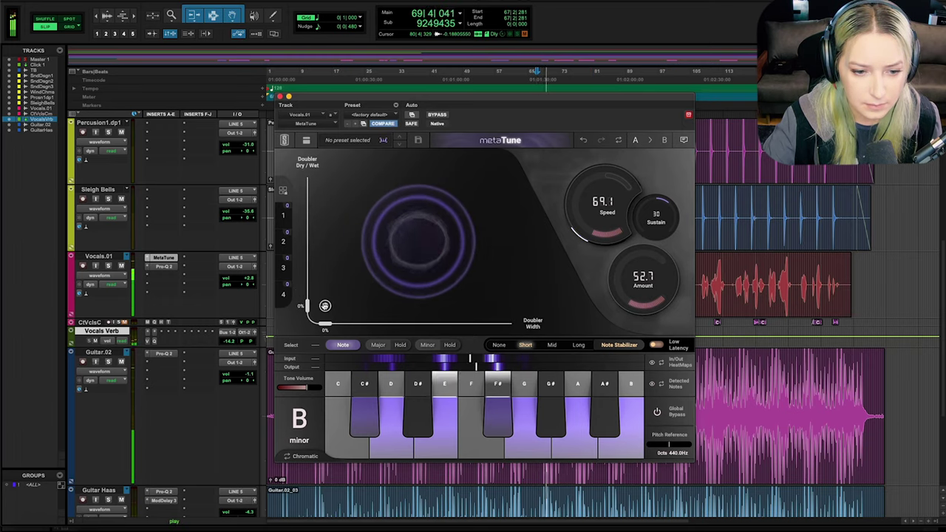
{"action": "left_click_drag", "start_coordinate": [330, 295], "coordinate": [498, 248]}
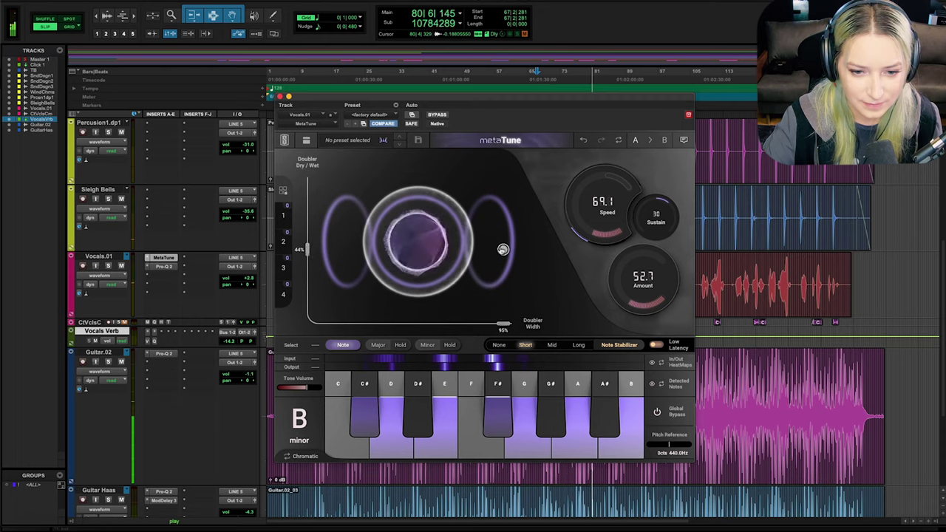
{"action": "left_click_drag", "start_coordinate": [503, 249], "coordinate": [497, 235]}
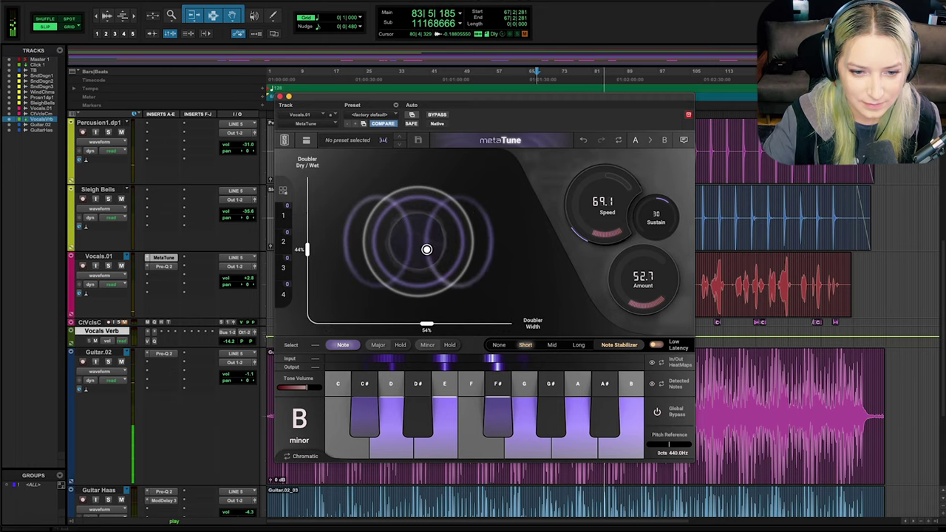
{"action": "left_click_drag", "start_coordinate": [375, 246], "coordinate": [474, 249]}
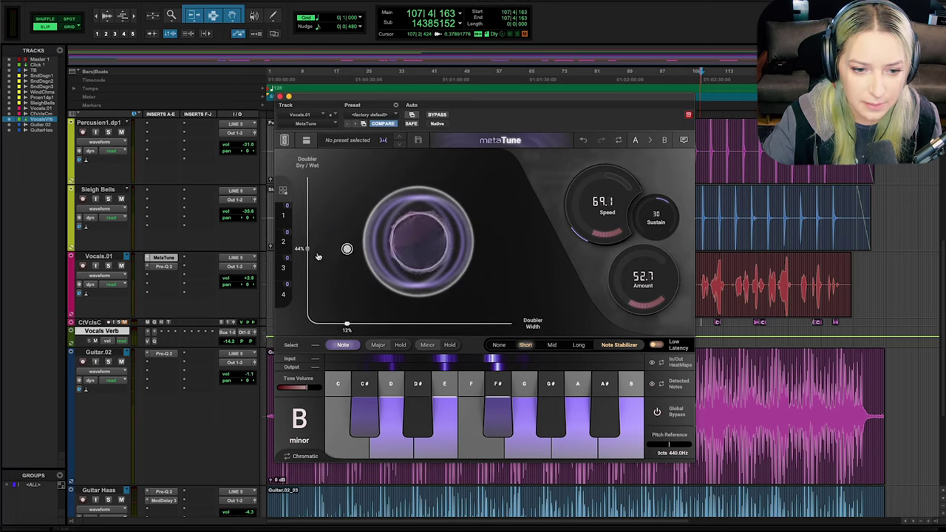
- Try Doubler Dry/Wet and Width pairs of 4%/99%, 100%/0% and 21%/28%, then narrow the Width further
{"action": "left_click_drag", "start_coordinate": [346, 250], "coordinate": [338, 305]}
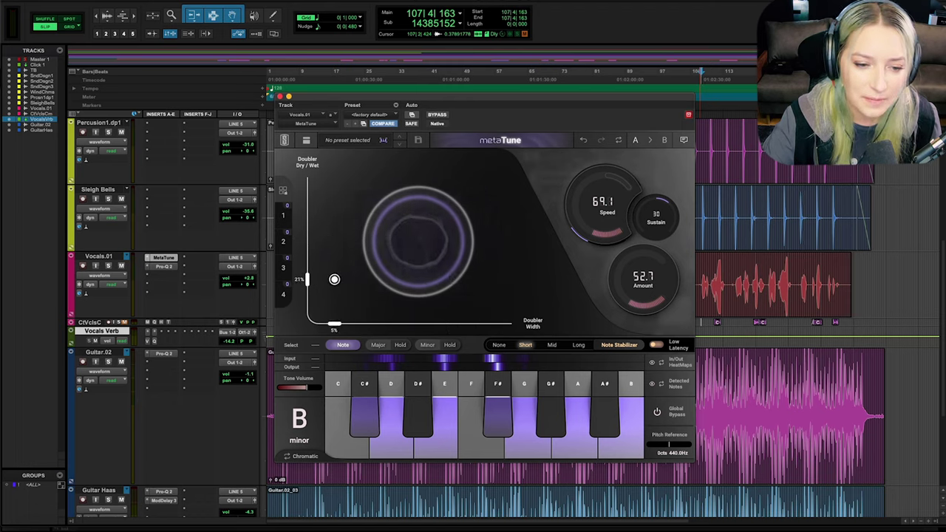
{"action": "left_click_drag", "start_coordinate": [390, 282], "coordinate": [509, 301]}
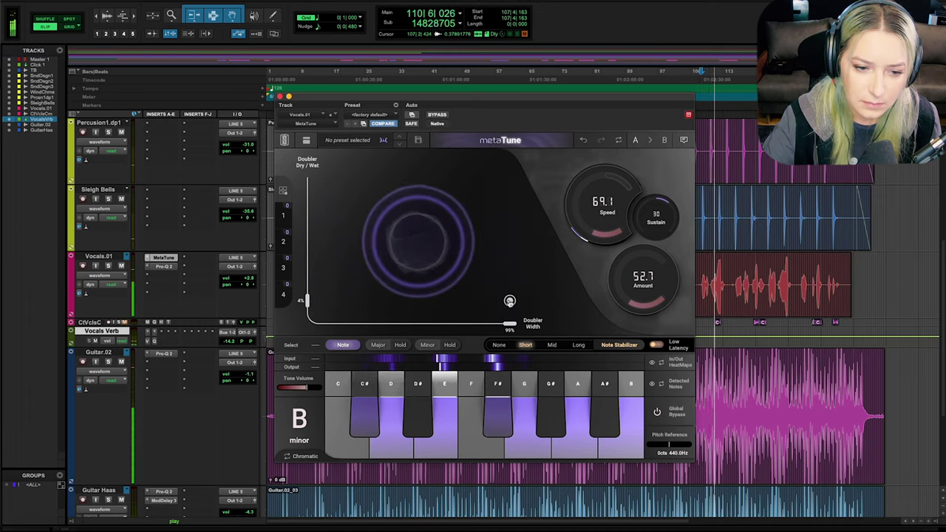
{"action": "left_click_drag", "start_coordinate": [510, 301], "coordinate": [325, 178]}
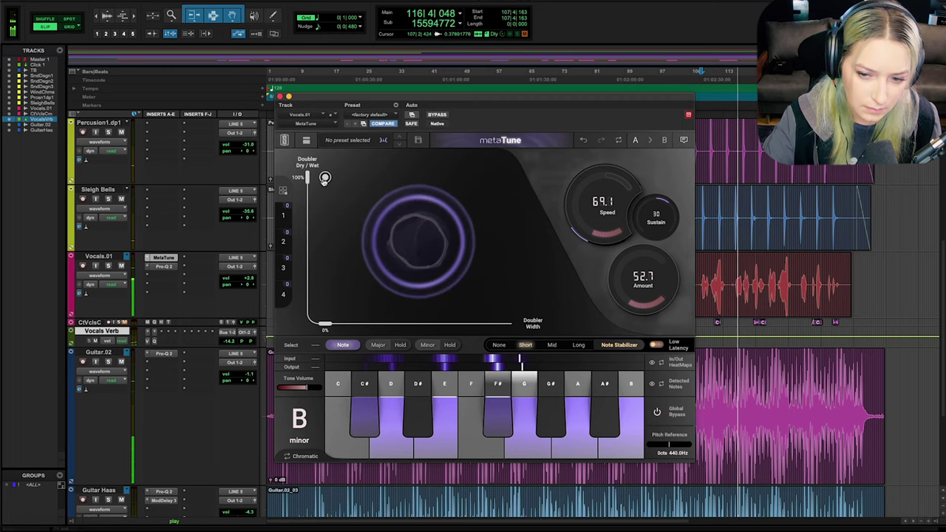
{"action": "left_click_drag", "start_coordinate": [325, 178], "coordinate": [377, 281]}
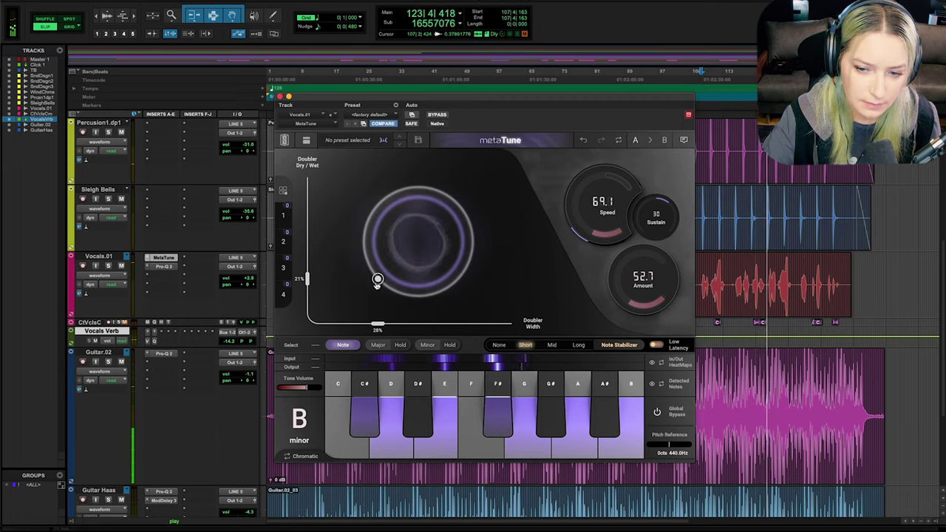
{"action": "left_click_drag", "start_coordinate": [377, 280], "coordinate": [341, 279]}
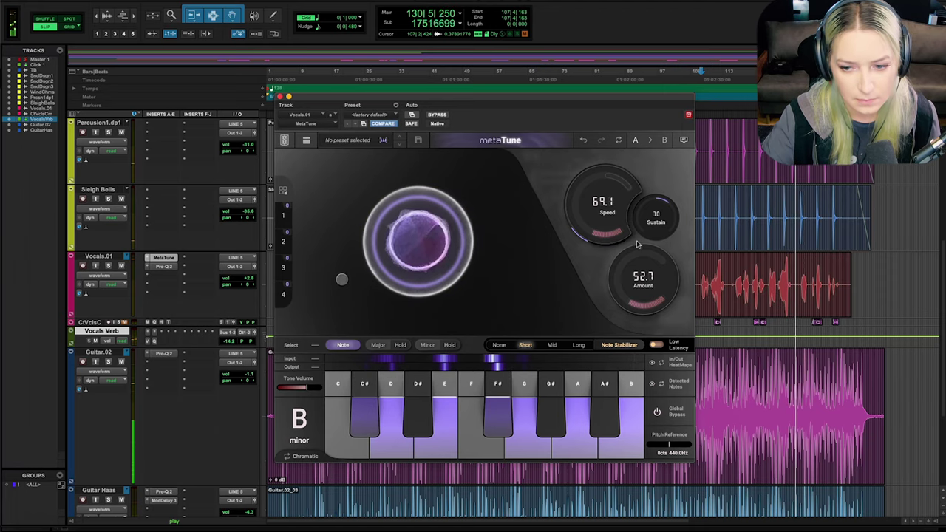
- Compare the doubled vocal with MetaTune bypassed and active, and replay it from around bar 120
{"action": "left_click", "coordinate": [437, 115]}
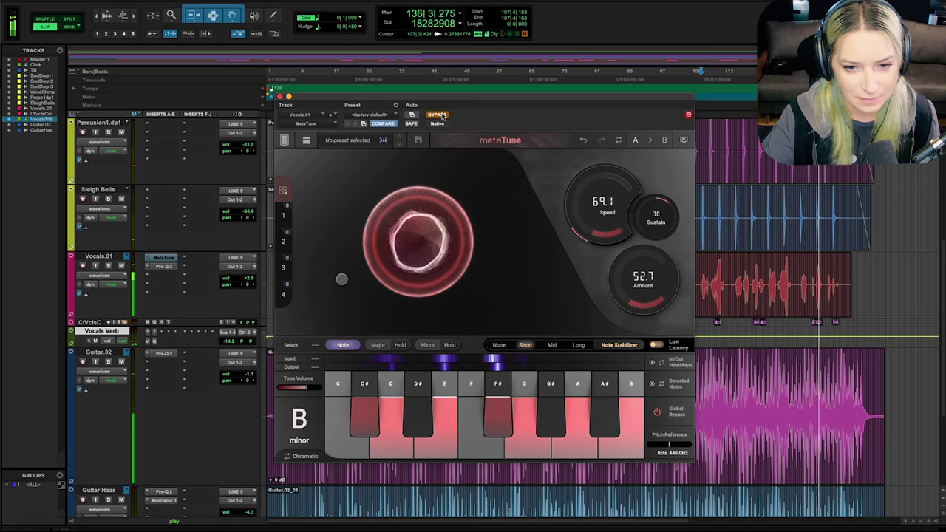
{"action": "left_click", "coordinate": [442, 116]}
{"action": "left_click", "coordinate": [761, 262]}
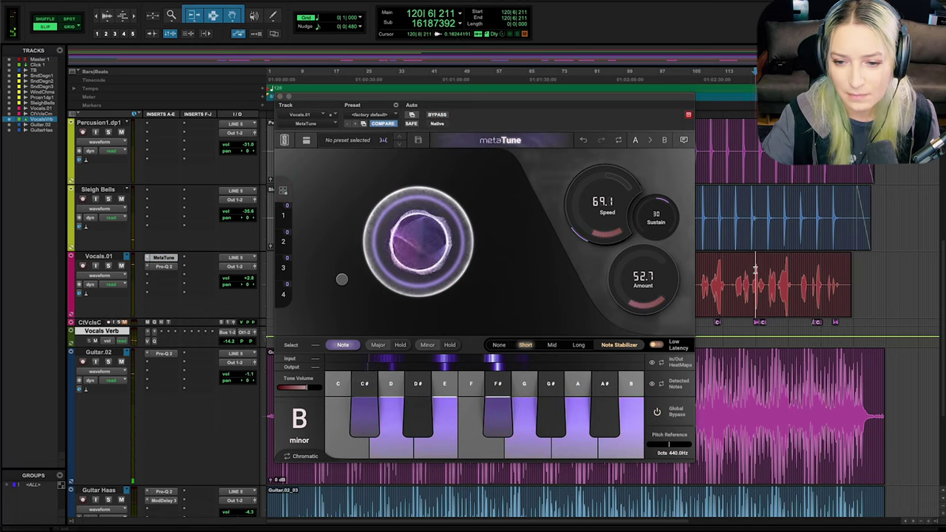
{"action": "mouse_move", "coordinate": [420, 289]}
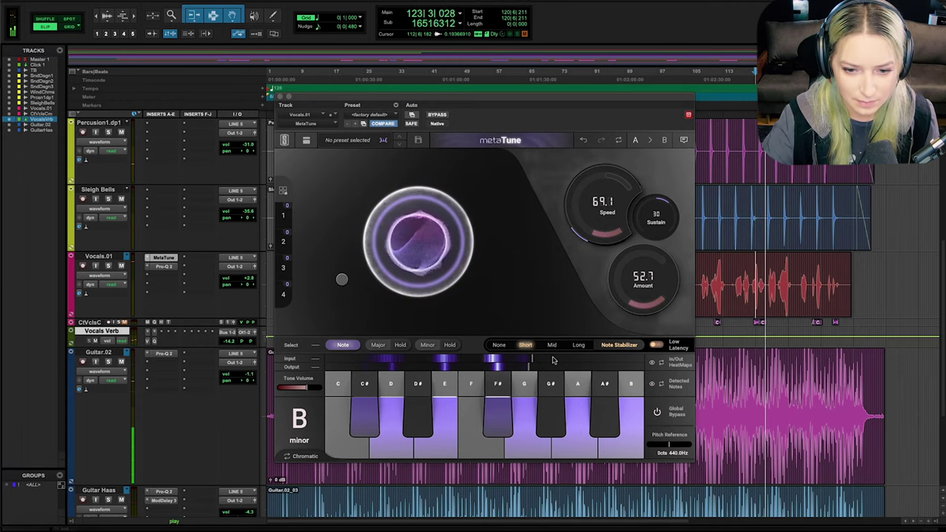
{"action": "key", "text": "space"}
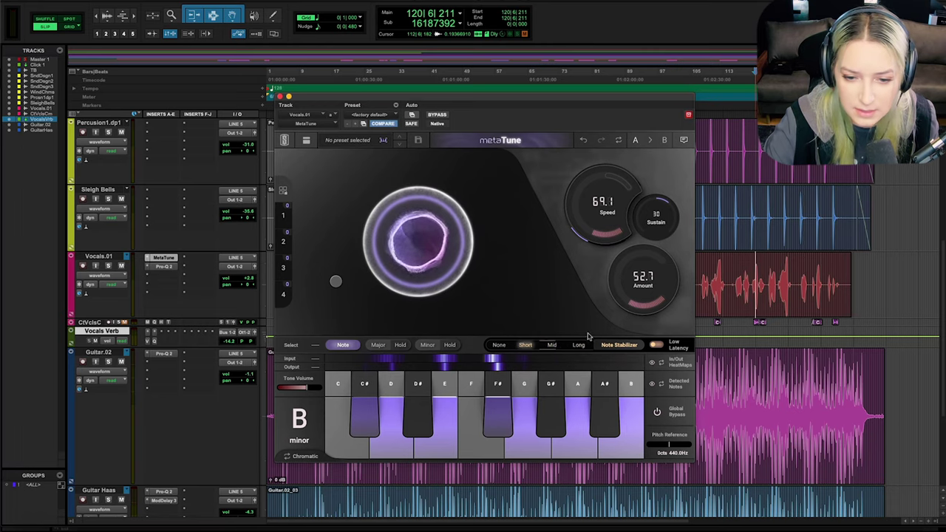
- Audition the Vocals.01 clip from around bars 106, 107 and 116 to find a phrase for testing
{"action": "left_click", "coordinate": [697, 283]}
{"action": "key", "text": "space"}
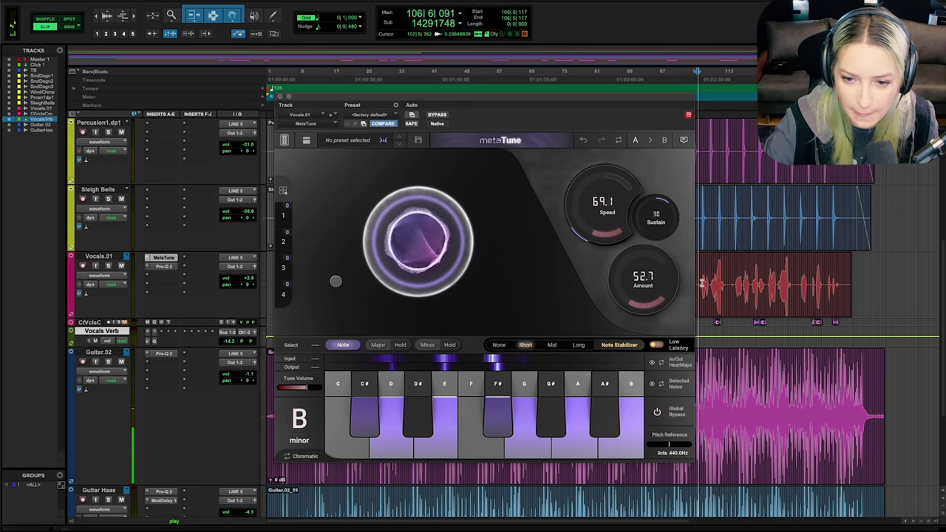
{"action": "left_click_drag", "start_coordinate": [700, 284], "coordinate": [721, 283]}
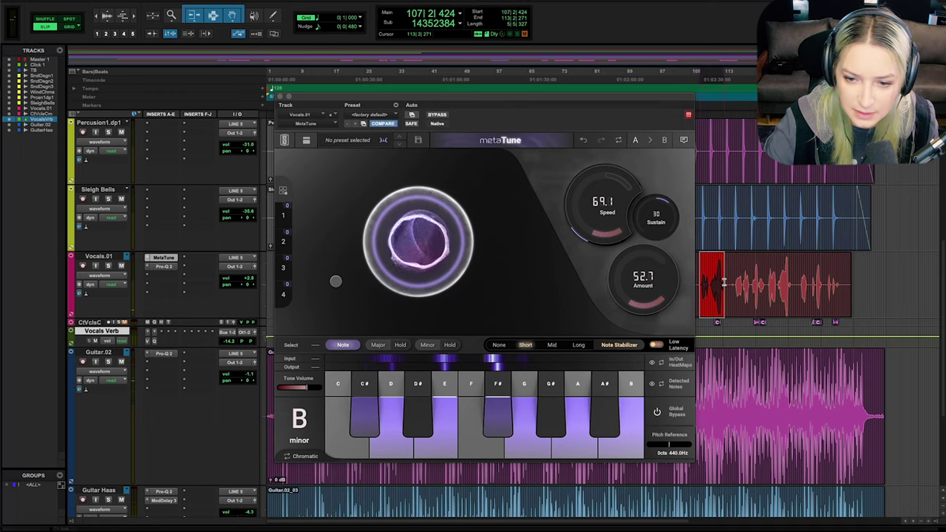
{"action": "left_click", "coordinate": [698, 278]}
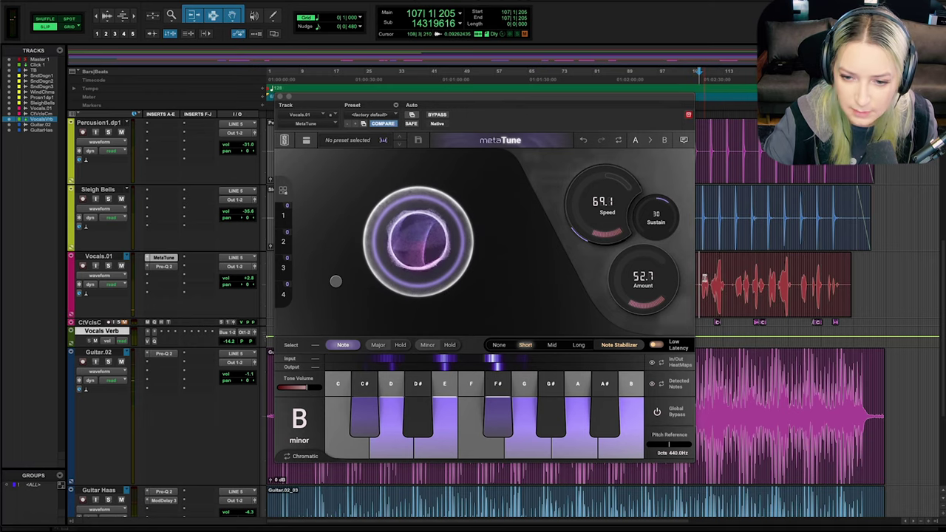
{"action": "left_click", "coordinate": [735, 281]}
{"action": "key", "text": "space"}
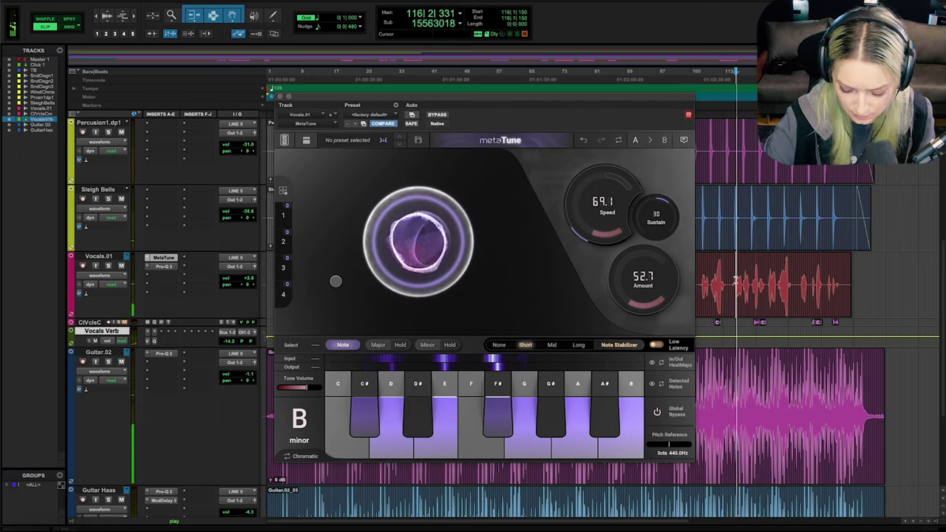
- Move the plugin window off the vocal waveform, then select and play Vocals.01 from about bar 115 to bar 119
{"action": "key", "text": "t"}
{"action": "key", "text": "t"}
{"action": "key", "text": "r"}
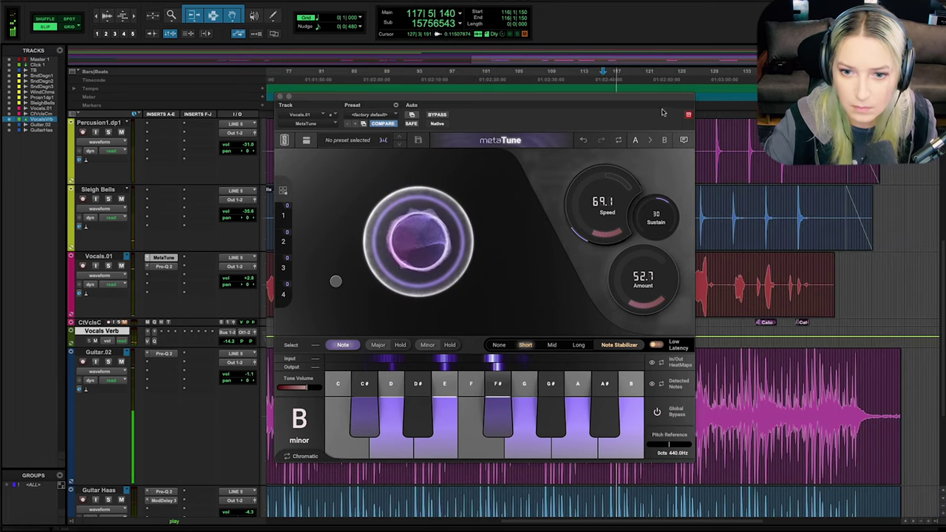
{"action": "left_click_drag", "start_coordinate": [657, 98], "coordinate": [530, 98]}
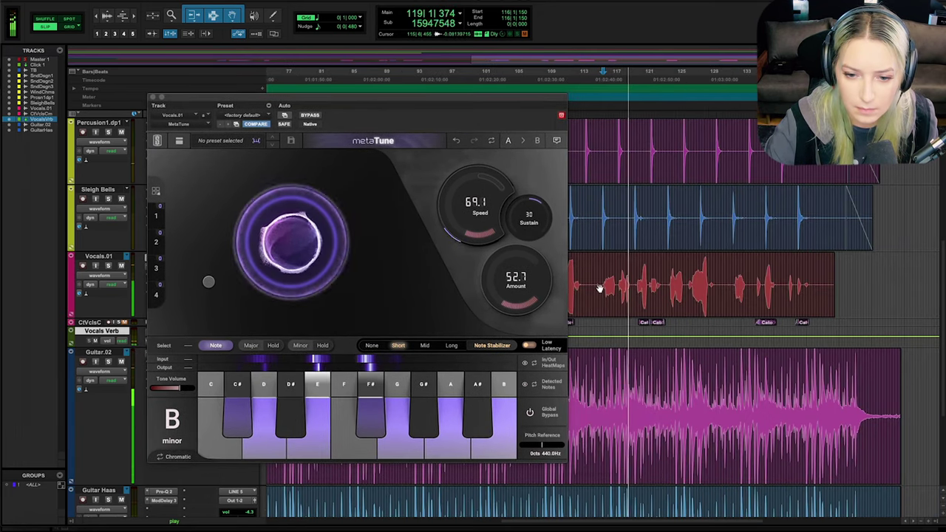
{"action": "left_click_drag", "start_coordinate": [600, 282], "coordinate": [629, 282]}
{"action": "key", "text": "space"}
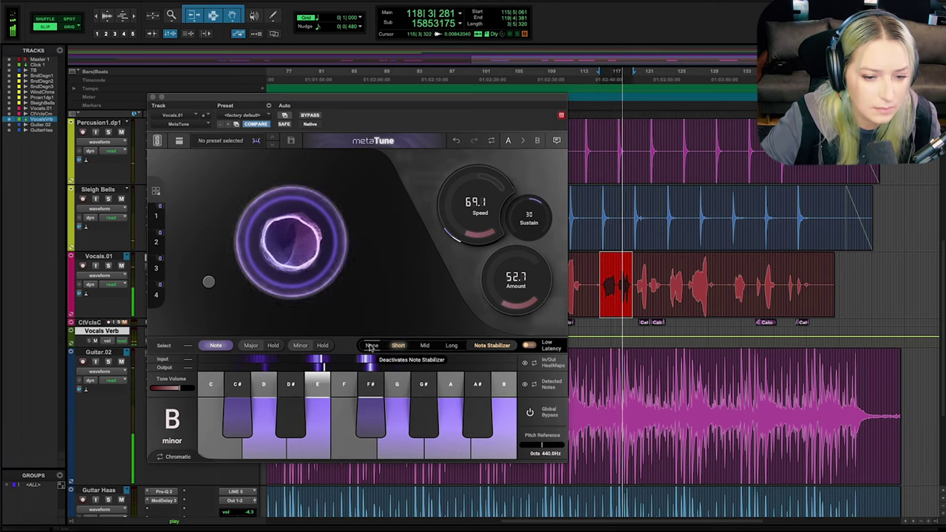
- Compare the Note Stabilizer's None, Mid and Long settings on the selected vocal phrase, return to Short, and place the cursor near bar 115
{"action": "left_click", "coordinate": [371, 346]}
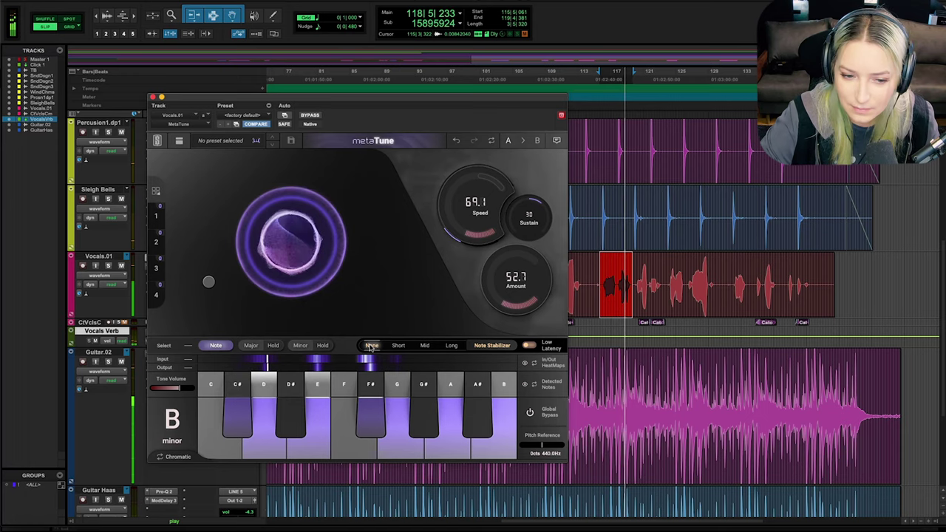
{"action": "left_click", "coordinate": [424, 346]}
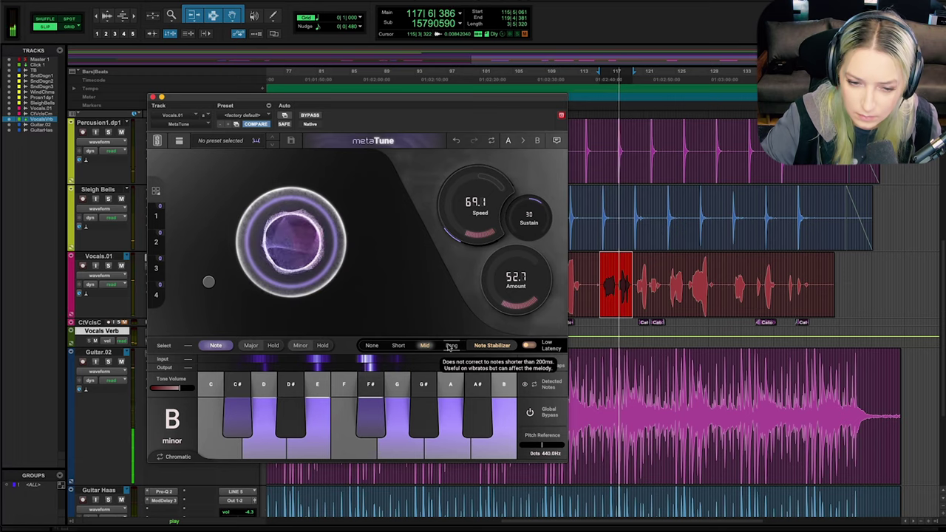
{"action": "left_click", "coordinate": [451, 346]}
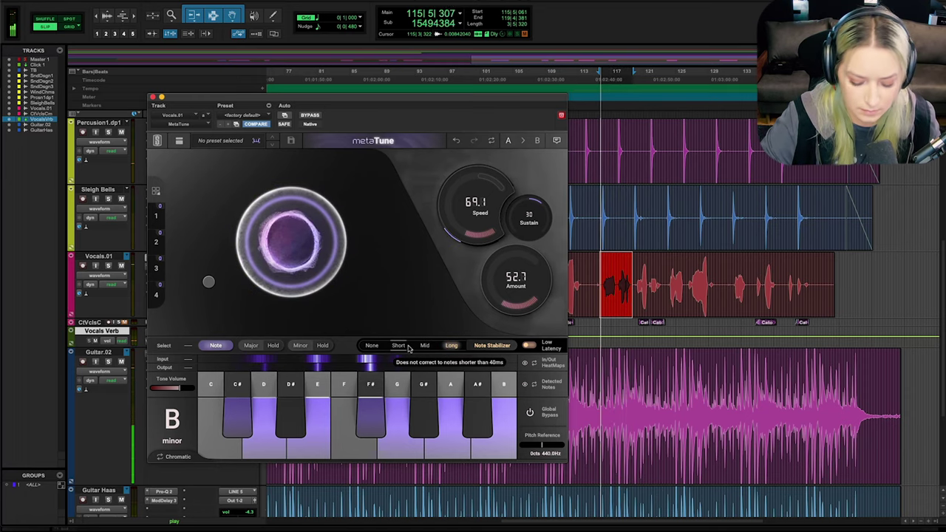
{"action": "key", "text": "space"}
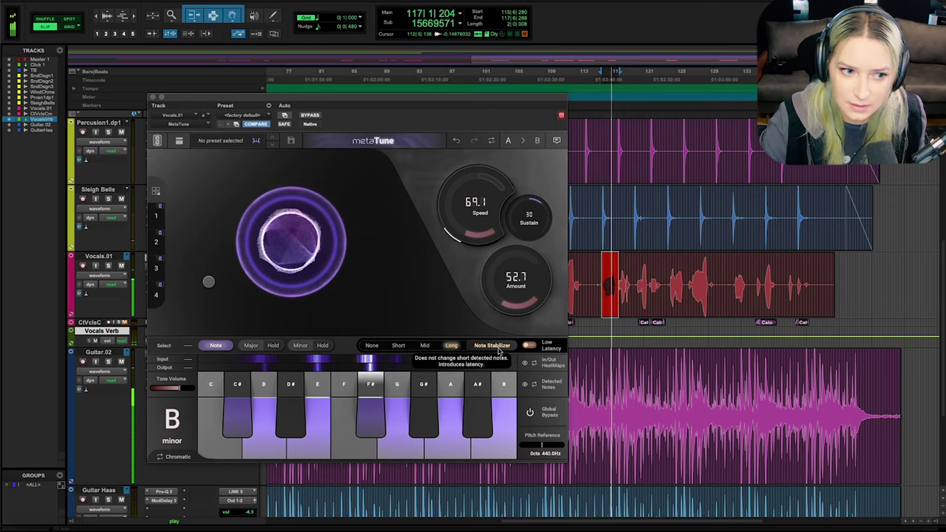
{"action": "left_click", "coordinate": [425, 346]}
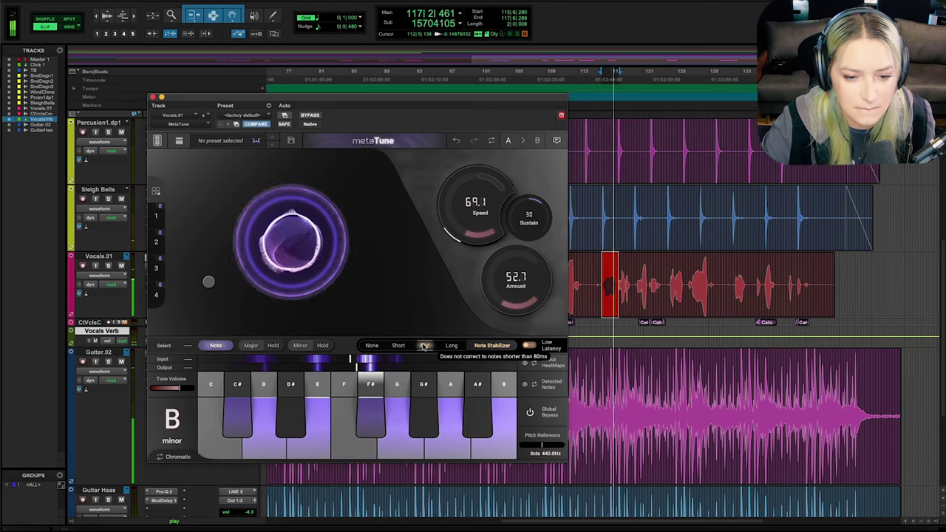
{"action": "left_click", "coordinate": [398, 345]}
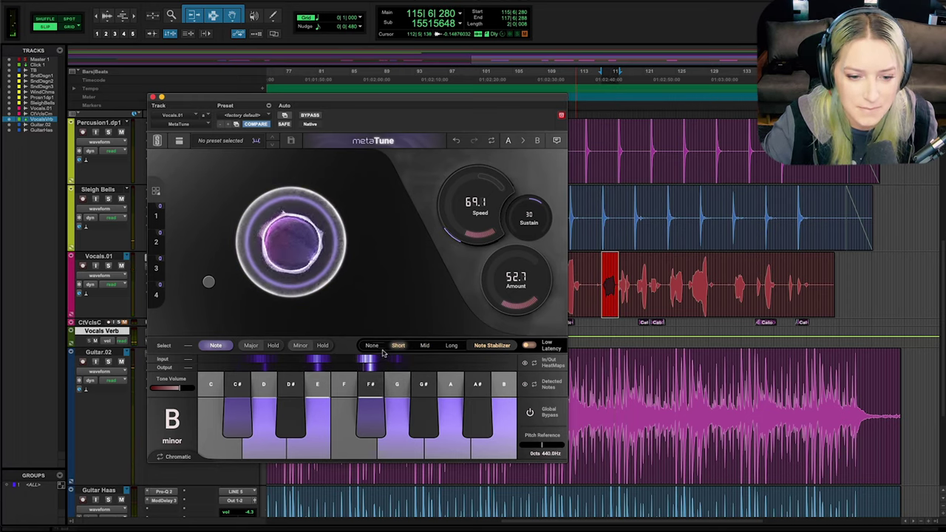
{"action": "left_click", "coordinate": [596, 277]}
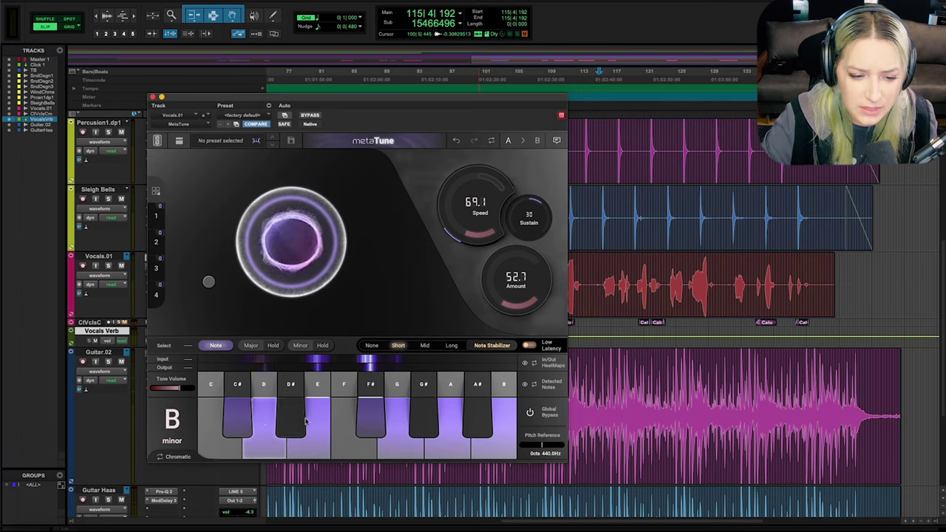
{"action": "left_click", "coordinate": [208, 442]}
{"action": "left_click", "coordinate": [209, 442]}
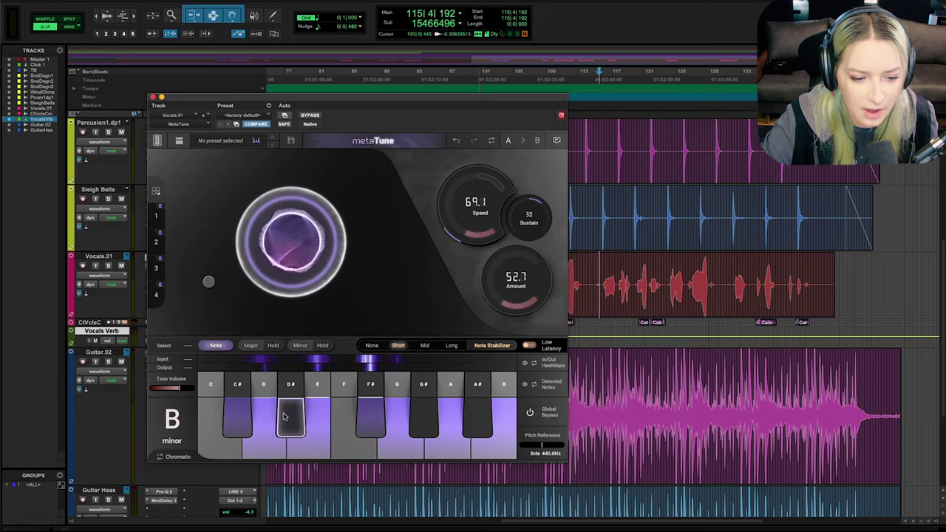
{"action": "left_click", "coordinate": [353, 441]}
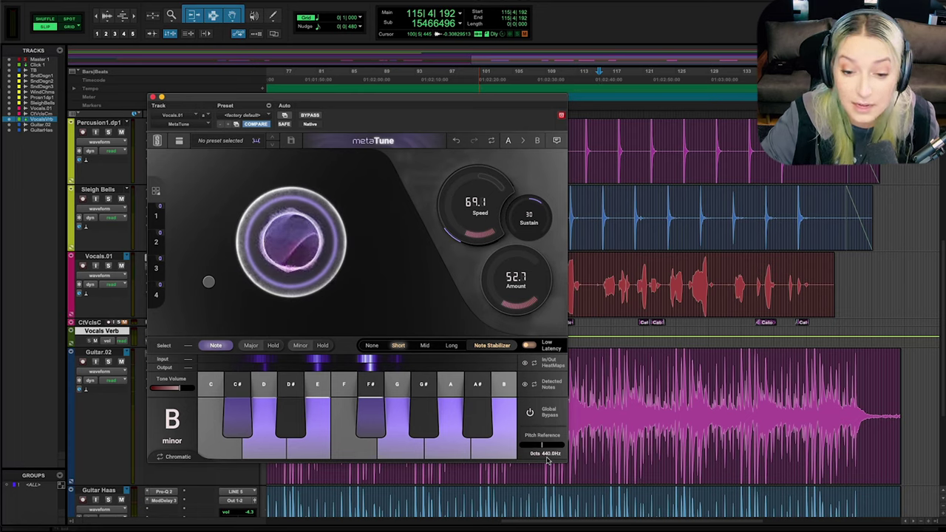
{"action": "left_click_drag", "start_coordinate": [541, 446], "coordinate": [541, 446]}
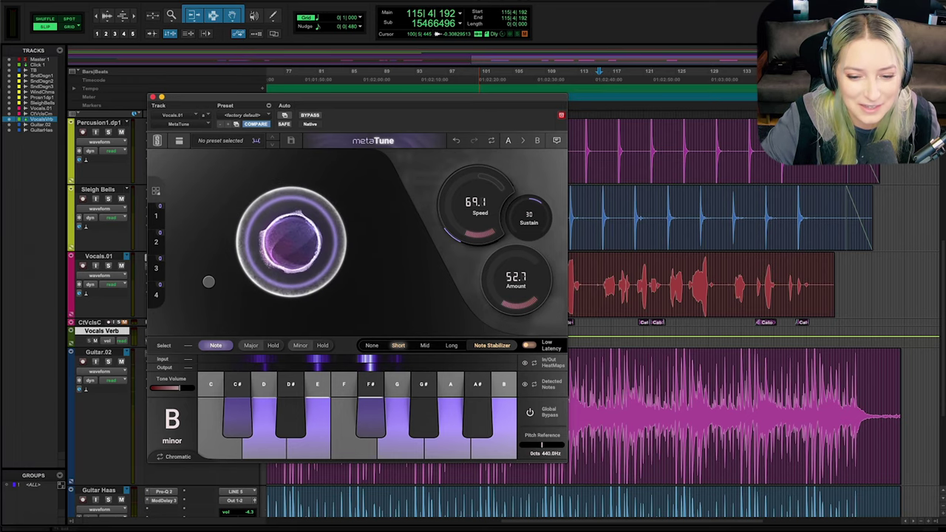
{"action": "mouse_move", "coordinate": [359, 222]}
{"action": "key", "text": "super+bracketleft"}
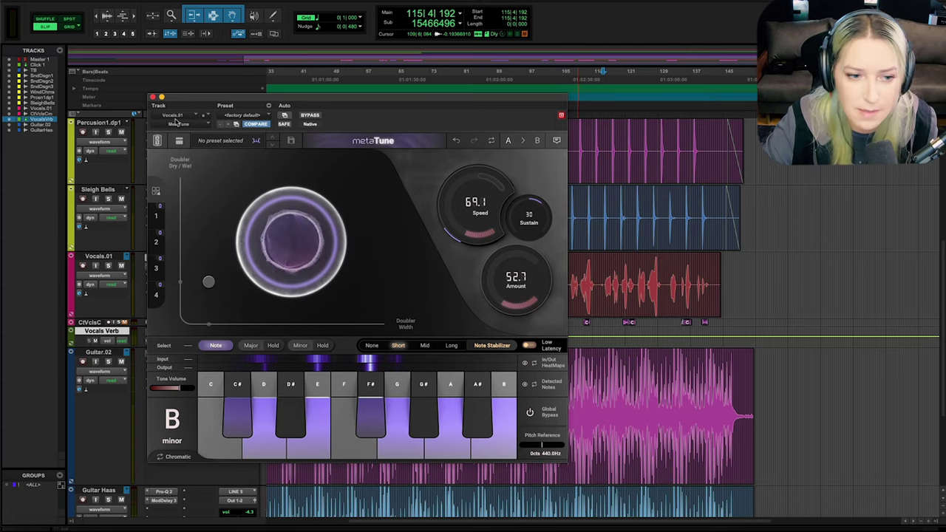
- Close MetaTune on Vocals.01, enlarge the vocal comp track below it, and check that track's MetaTune settings
{"action": "left_click", "coordinate": [152, 98]}
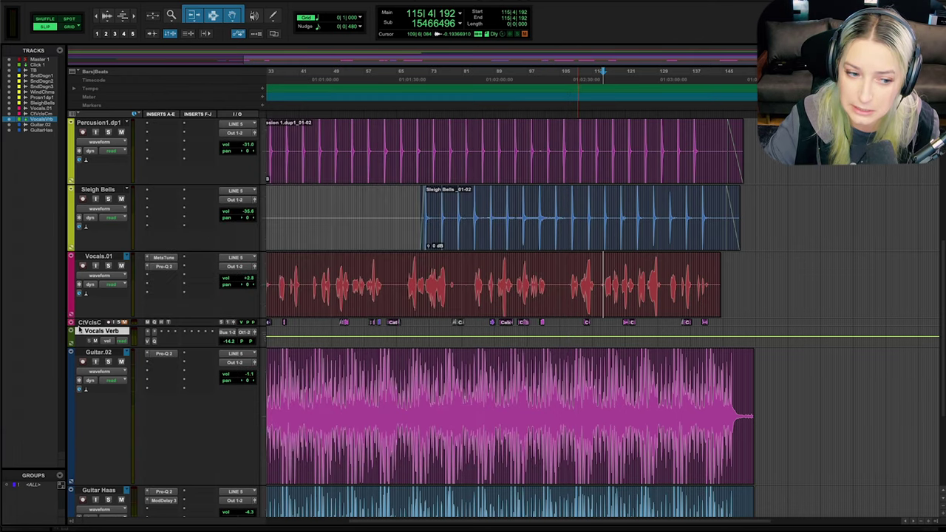
{"action": "left_click_drag", "start_coordinate": [81, 328], "coordinate": [97, 365]}
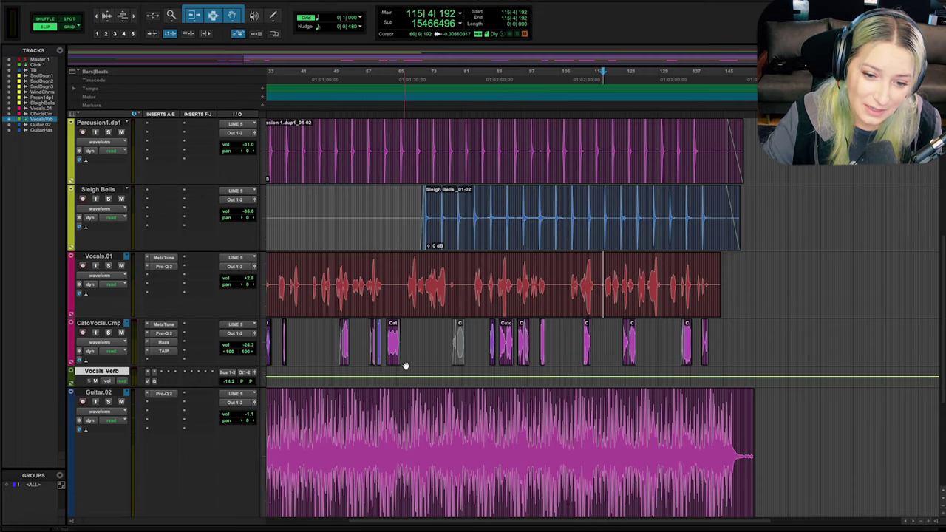
{"action": "left_click", "coordinate": [164, 324]}
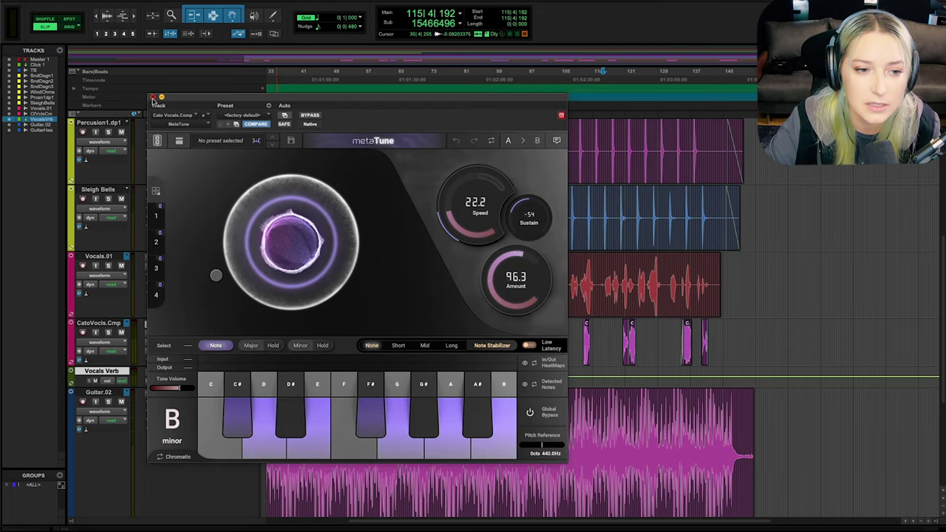
{"action": "left_click", "coordinate": [152, 97]}
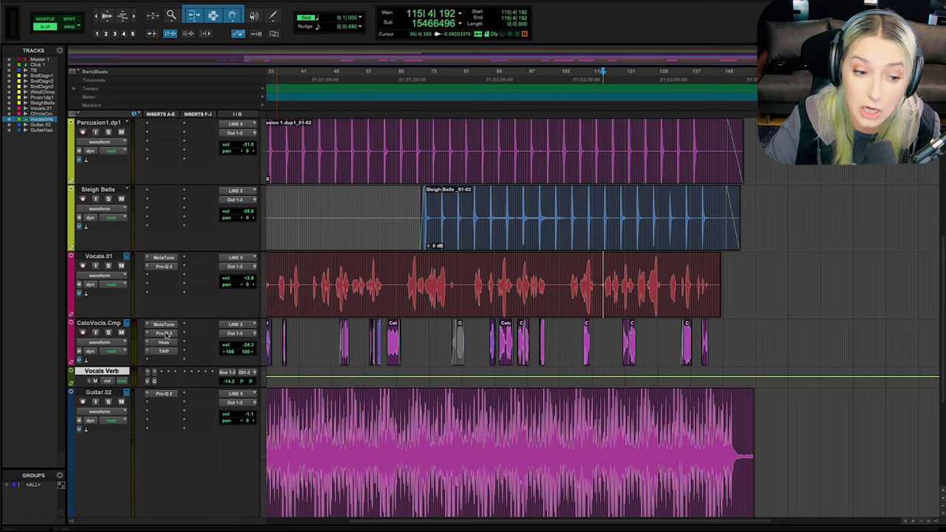
- Review the Pro-Q 2 equalizer curve and the Haas delay on the vocal comp track
{"action": "left_click", "coordinate": [166, 333]}
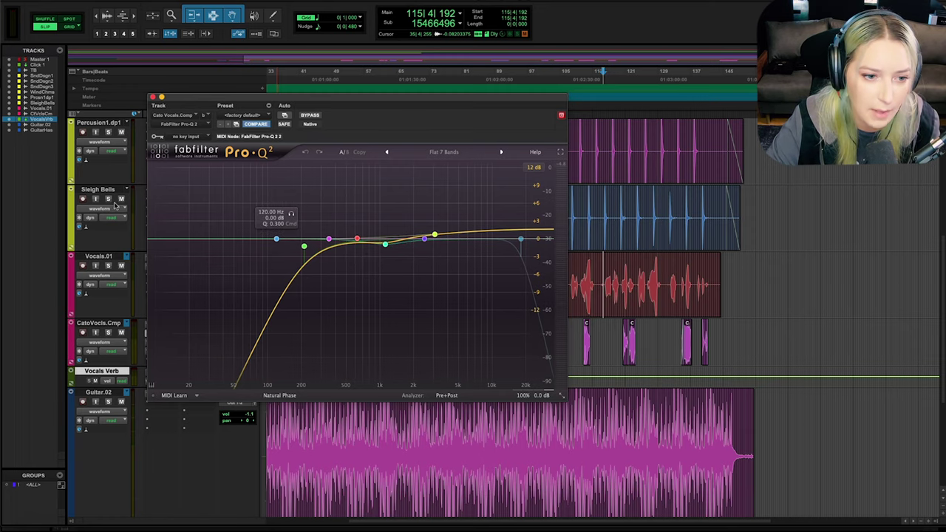
{"action": "left_click", "coordinate": [150, 97]}
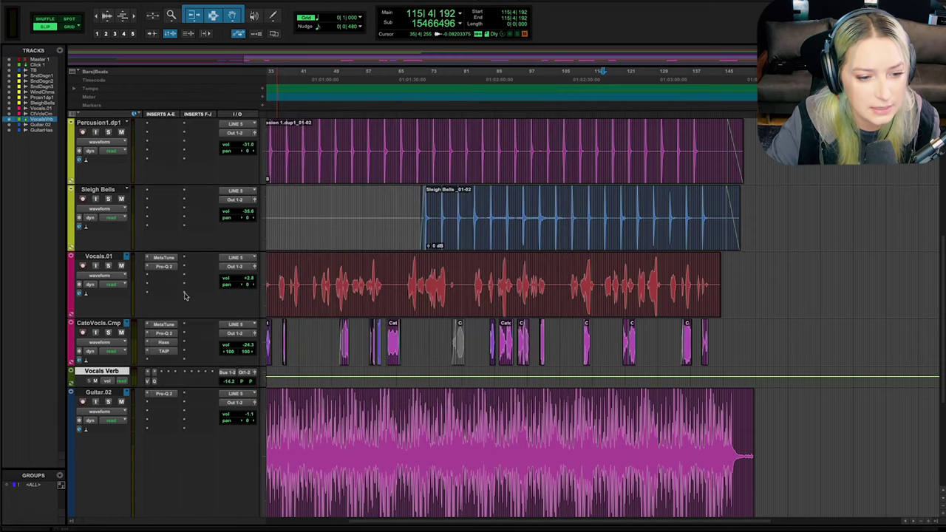
{"action": "left_click", "coordinate": [166, 343]}
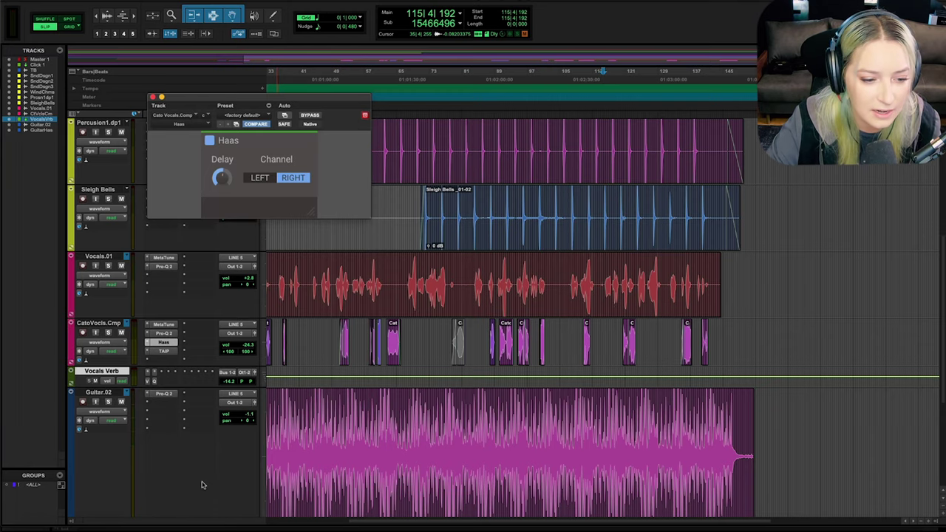
- Compare Mod Delay III on the Guitar Haas track with the vocal comp's Haas insert, and review the comp's TAIP settings
{"action": "scroll", "coordinate": [199, 481], "scroll_direction": "down", "scroll_amount": 5}
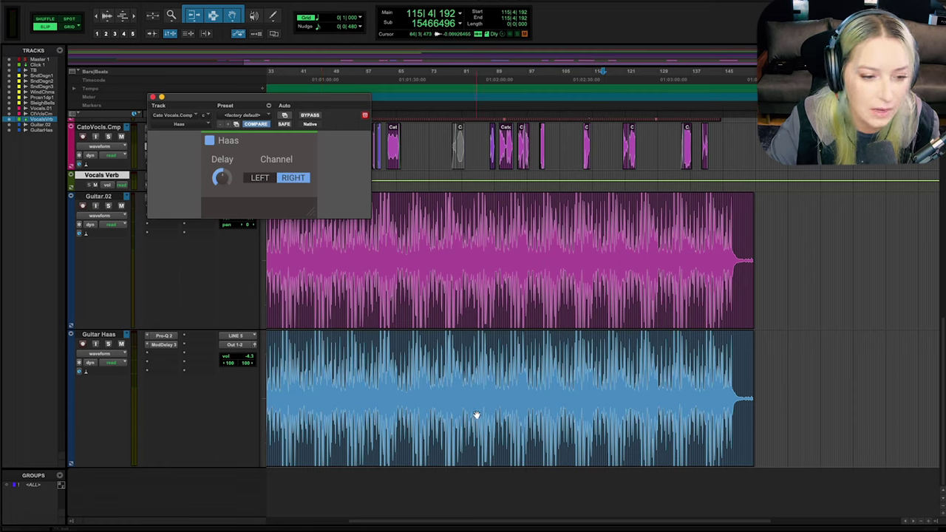
{"action": "left_click", "coordinate": [164, 346]}
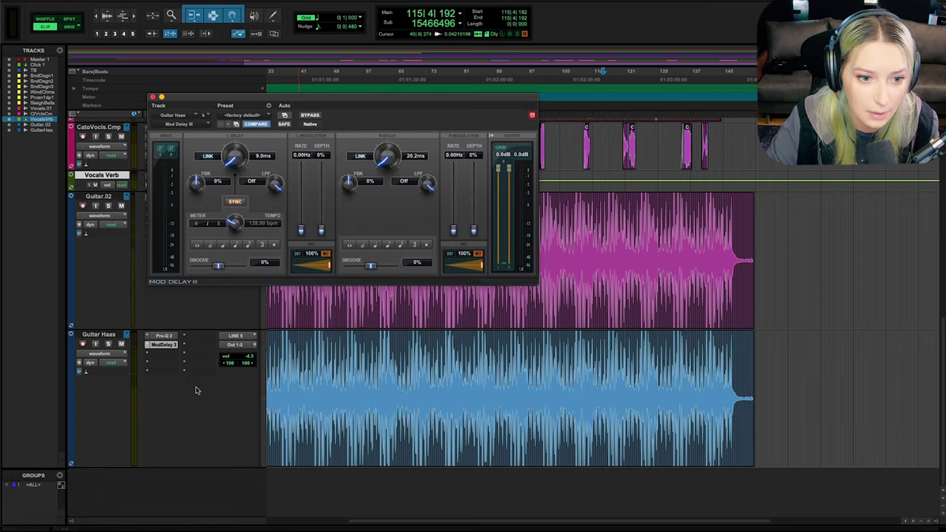
{"action": "scroll", "coordinate": [144, 301], "scroll_direction": "up", "scroll_amount": 5}
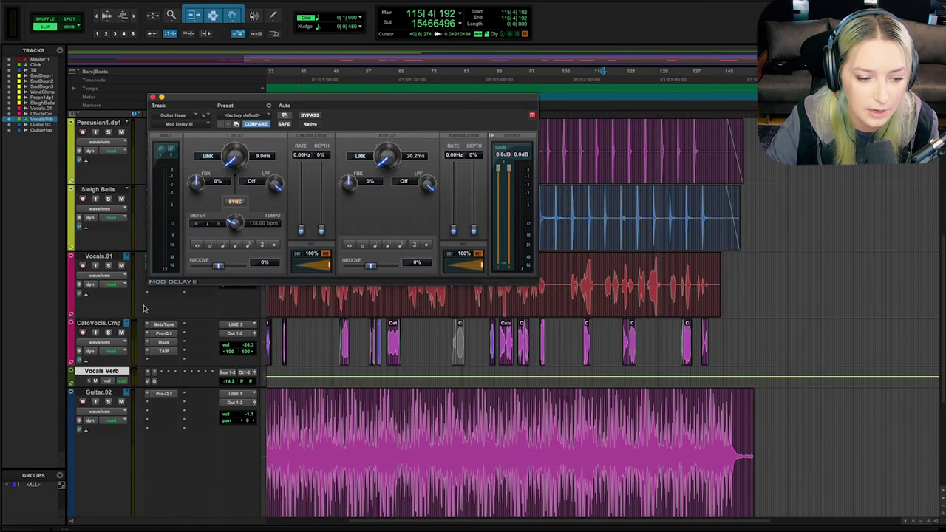
{"action": "left_click", "coordinate": [166, 343]}
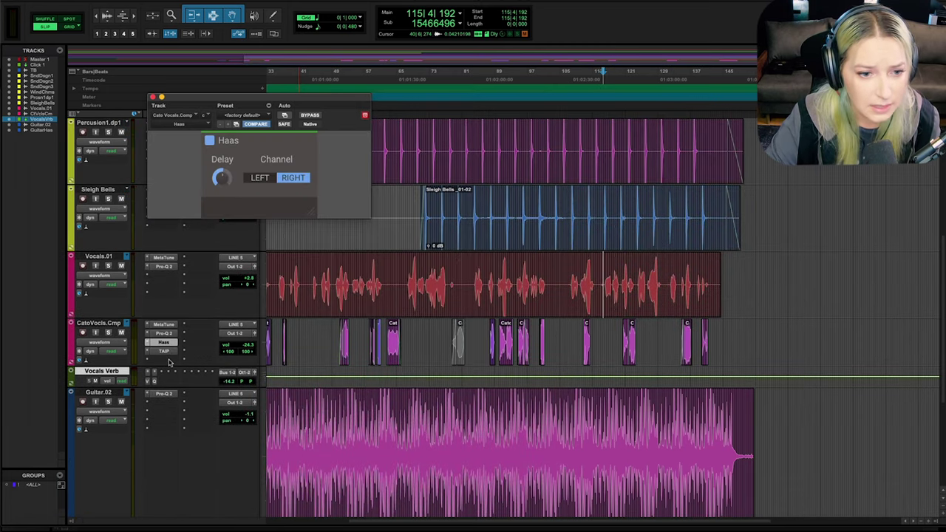
{"action": "left_click", "coordinate": [166, 352]}
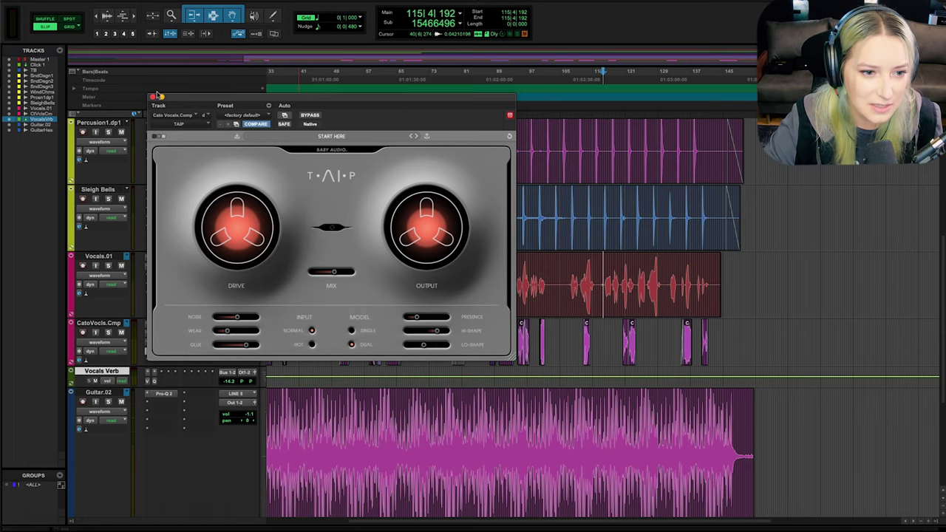
{"action": "left_click", "coordinate": [152, 97]}
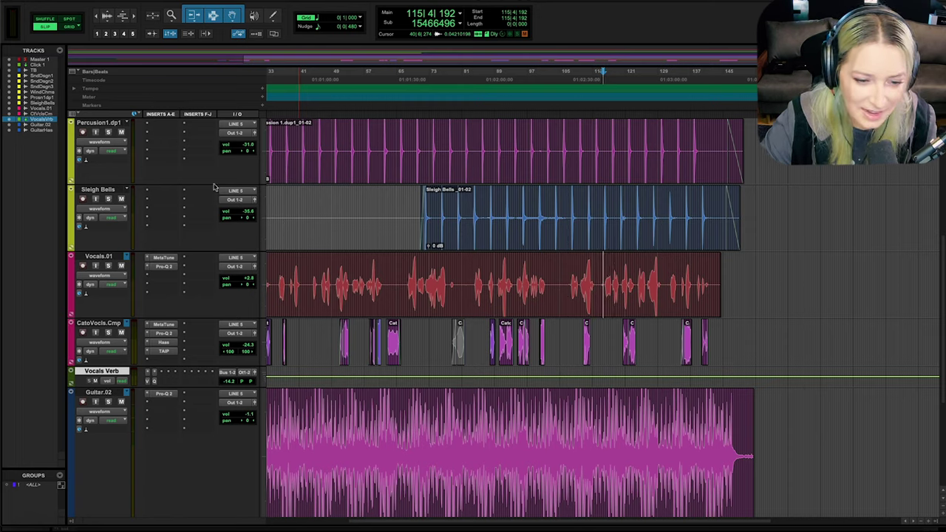
- Zoom in on the vocal comp clips, solo the track, and play it from about bar 89
{"action": "left_click", "coordinate": [303, 334]}
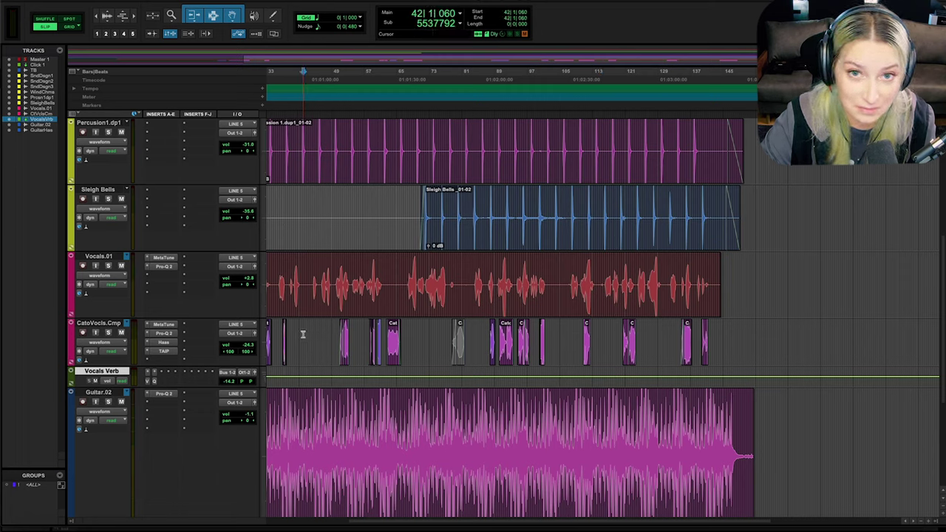
{"action": "left_click", "coordinate": [505, 378]}
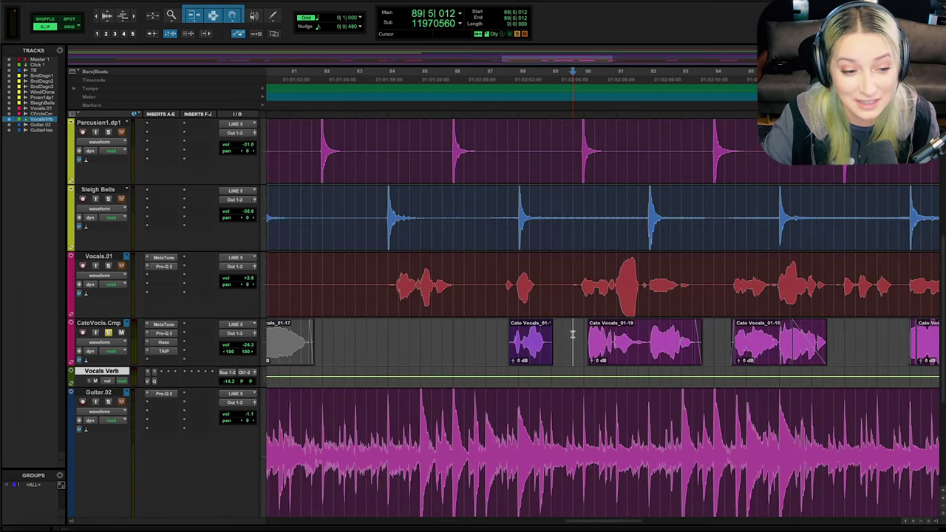
{"action": "key", "text": "space"}
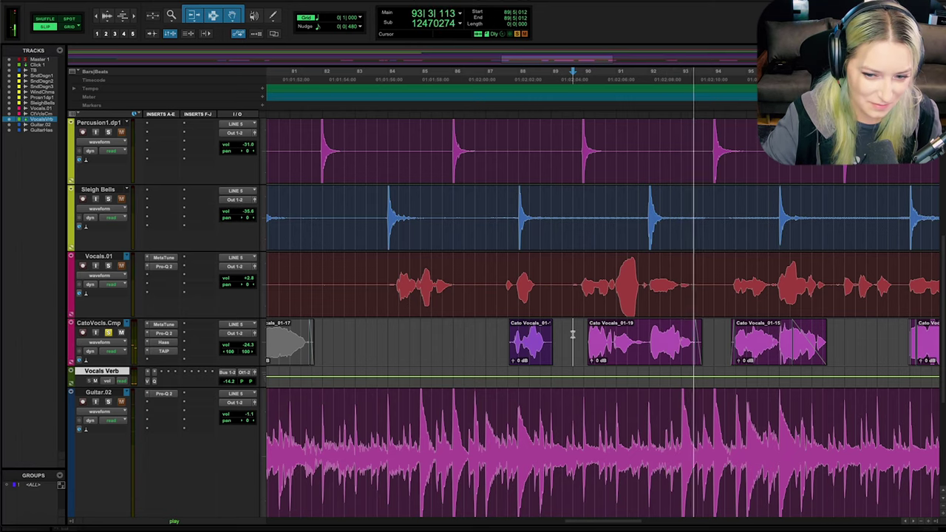
{"action": "key", "text": "space"}
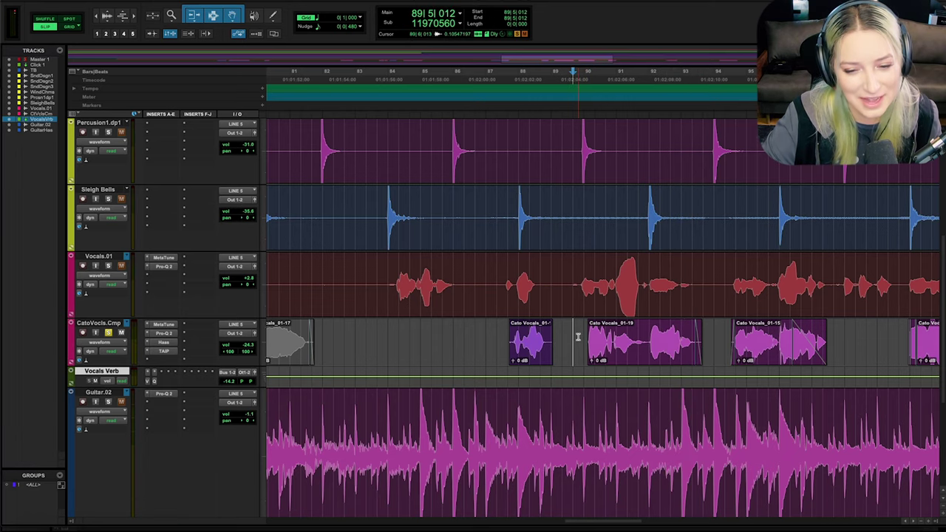
- Set the comp track's MetaTune Note Stabilizer to Long and Speed to 1.6 ms, audition from about bar 89, and unsolo the track
{"action": "left_click", "coordinate": [163, 324]}
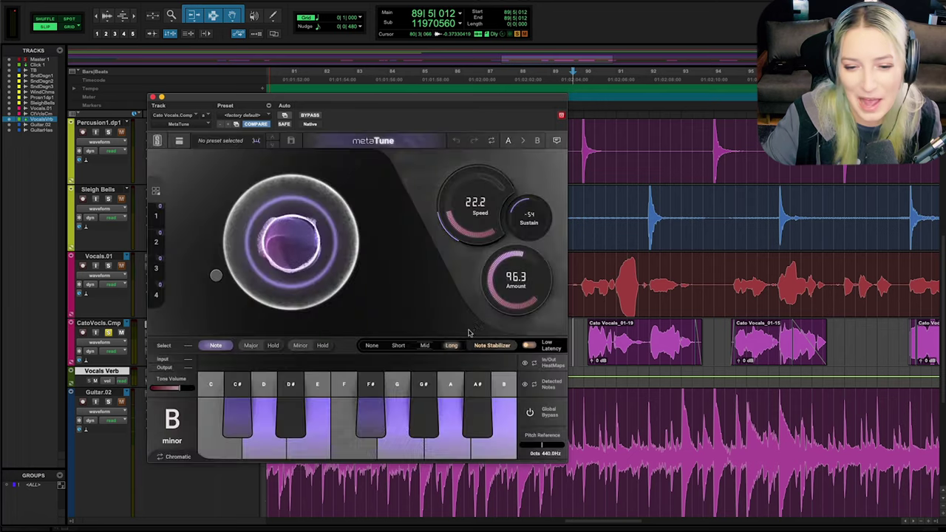
{"action": "left_click", "coordinate": [581, 346]}
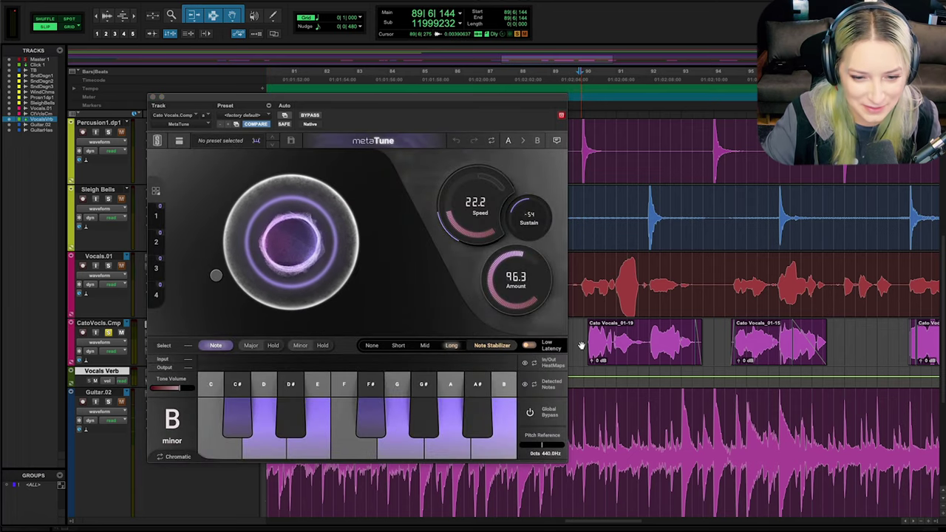
{"action": "mouse_move", "coordinate": [476, 181]}
{"action": "left_mouse_down"}
{"action": "mouse_move", "coordinate": [474, 192]}
{"action": "mouse_move", "coordinate": [476, 177]}
{"action": "left_mouse_up"}
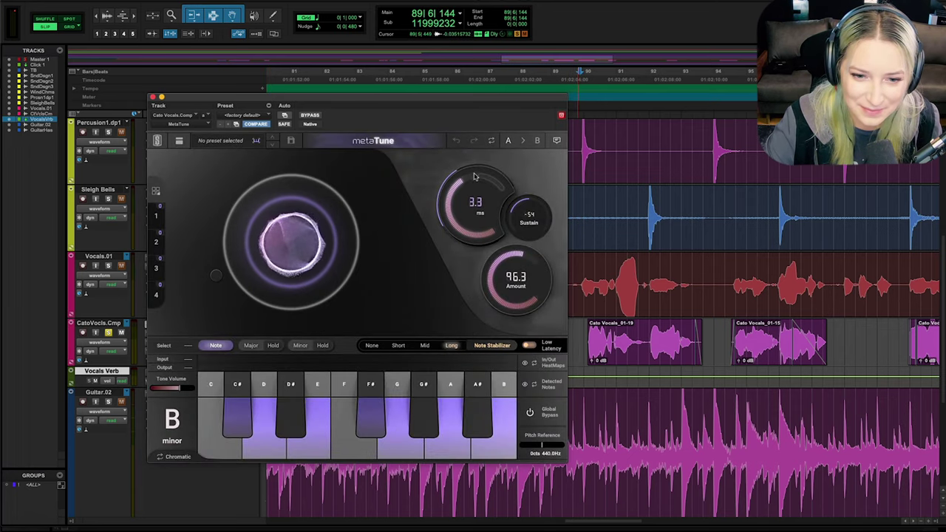
{"action": "key", "text": "space"}
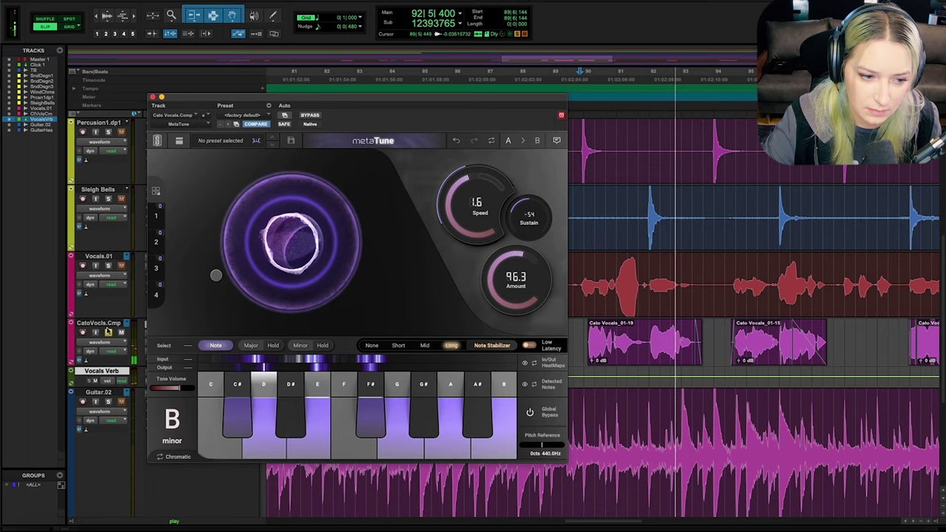
{"action": "key", "text": "space"}
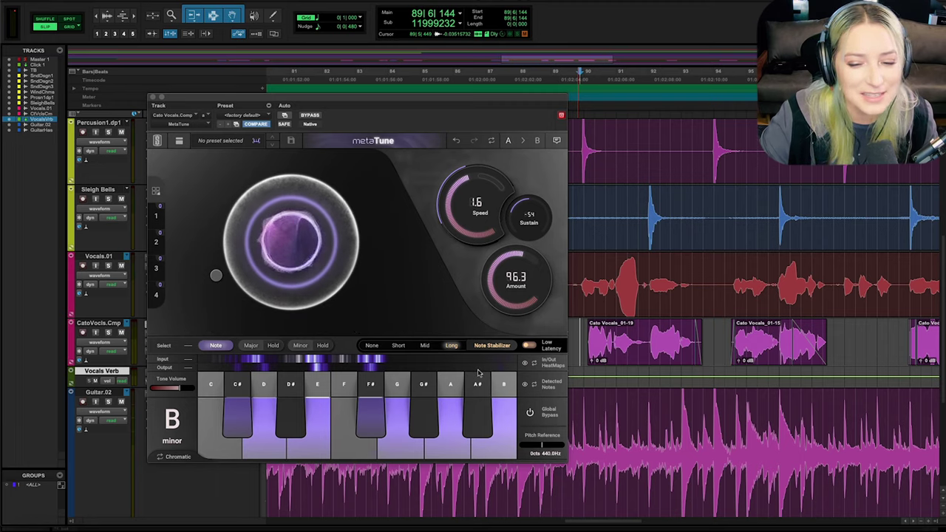
- Replay the comp phrase with the full mix, set MetaTune's Amount to 100%, and audition it again from about bar 89
{"action": "key", "text": "space"}
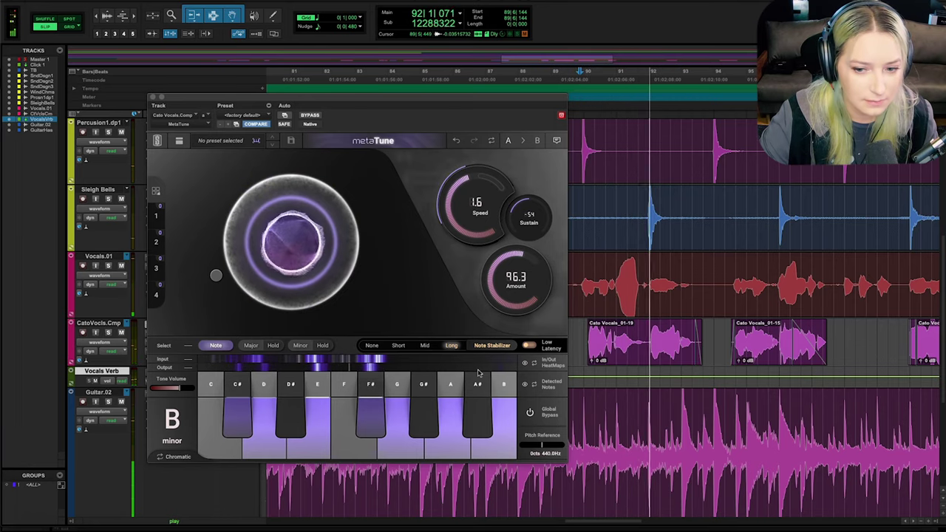
{"action": "key", "text": "space"}
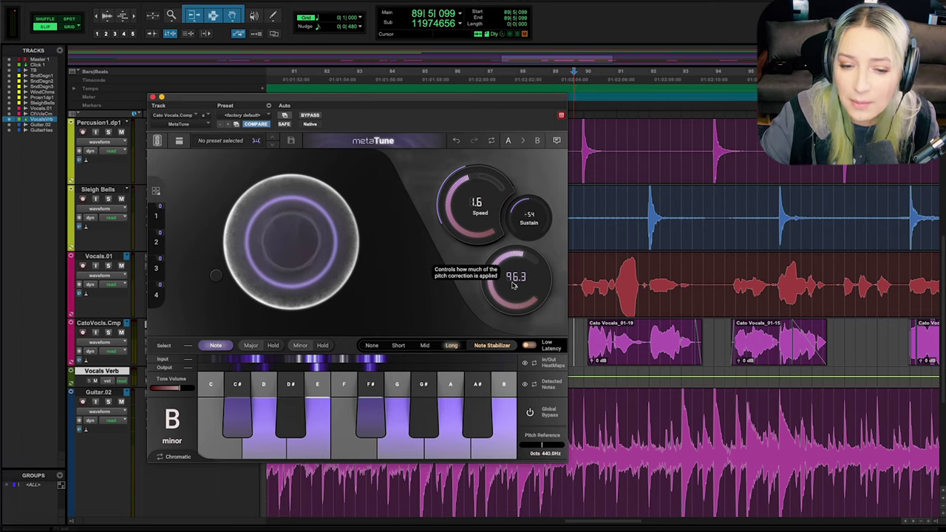
{"action": "left_click_drag", "start_coordinate": [516, 286], "coordinate": [520, 274]}
{"action": "key", "text": "space"}
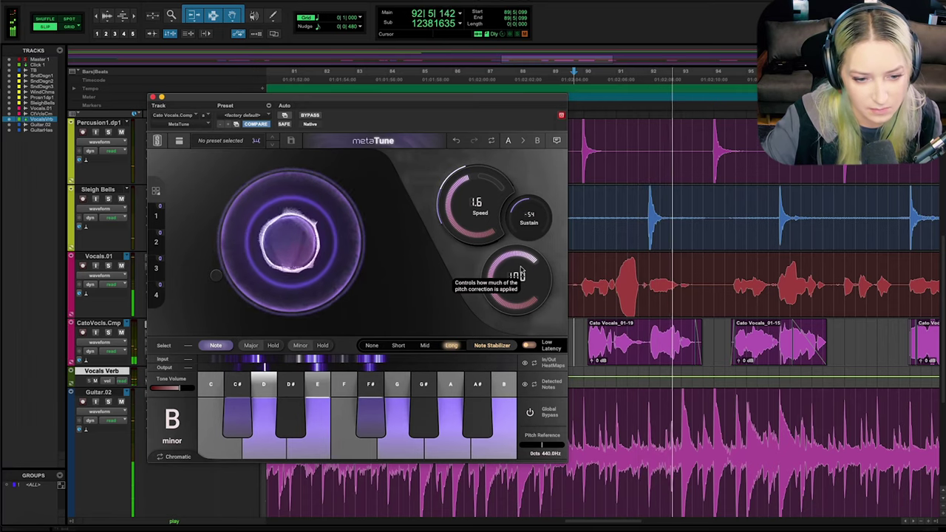
{"action": "key", "text": "space"}
- Lower the comp track's MetaTune Amount to 50.7% and audition the phrase from about bar 89
{"action": "left_click_drag", "start_coordinate": [517, 274], "coordinate": [509, 343]}
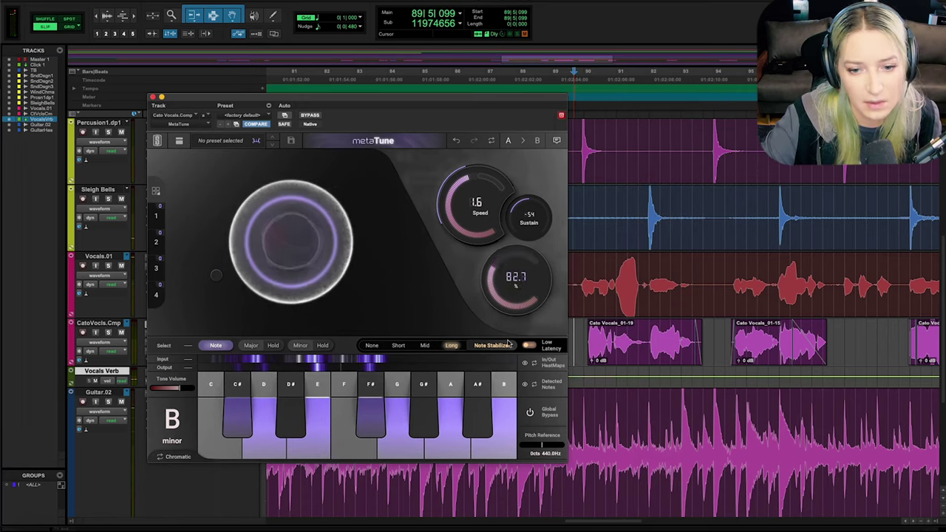
{"action": "key", "text": "space"}
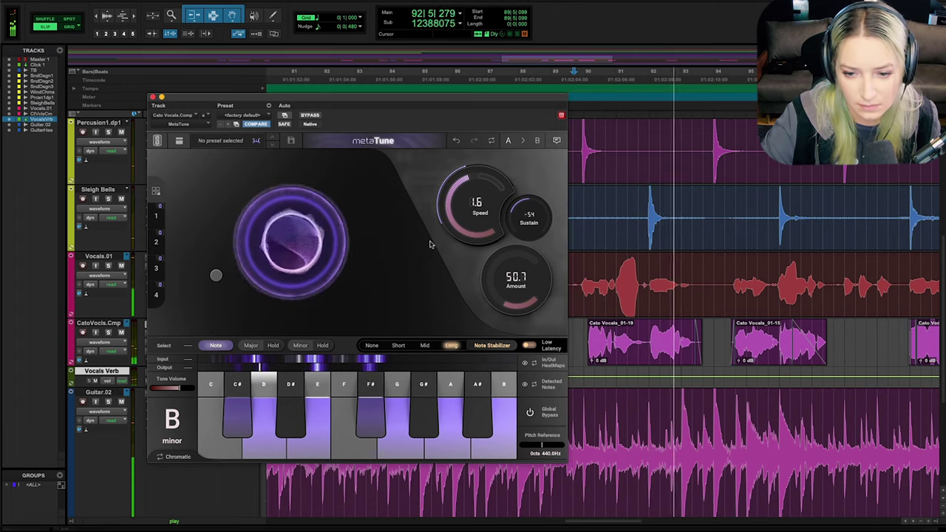
{"action": "key", "text": "space"}
- Set the comp track's MetaTune Speed to 45.0 ms and audition the phrase in the mix
{"action": "left_click_drag", "start_coordinate": [463, 214], "coordinate": [463, 254]}
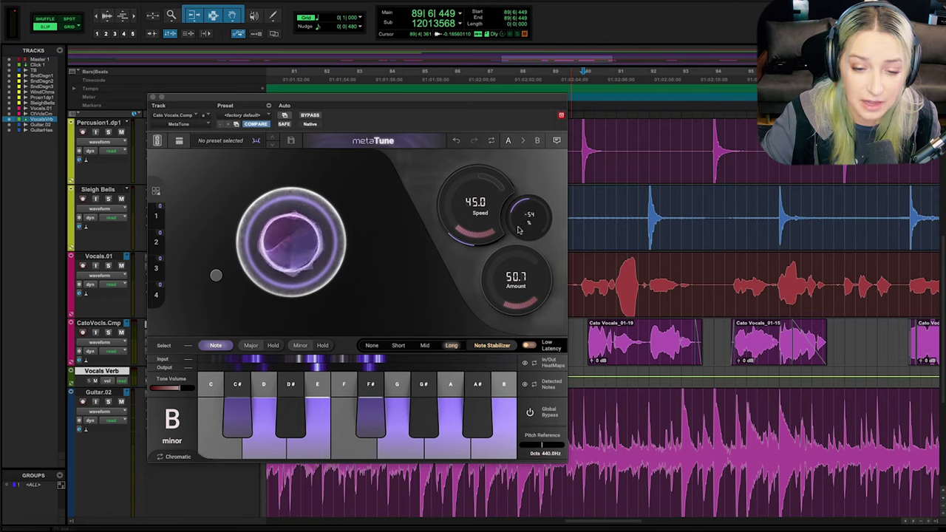
{"action": "key", "text": "space"}
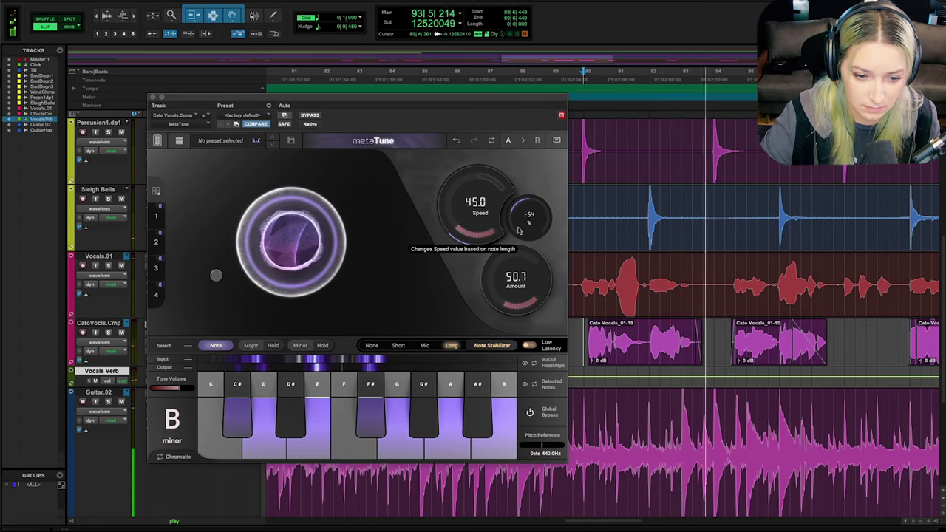
{"action": "key", "text": "space"}
- Replay the comp phrase from about bar 89 and set MetaTune's Speed to 13.4 ms
{"action": "key", "text": "space"}
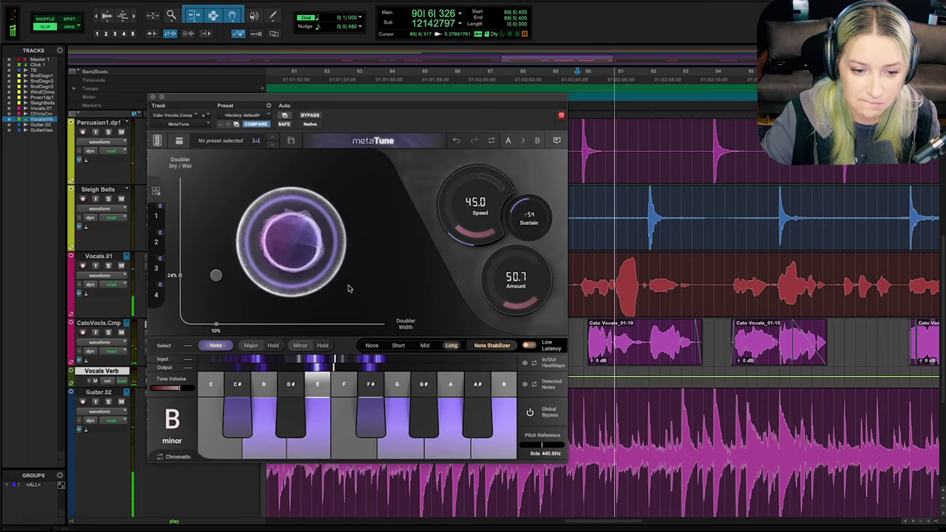
{"action": "left_click_drag", "start_coordinate": [459, 235], "coordinate": [460, 256]}
{"action": "key", "text": "space"}
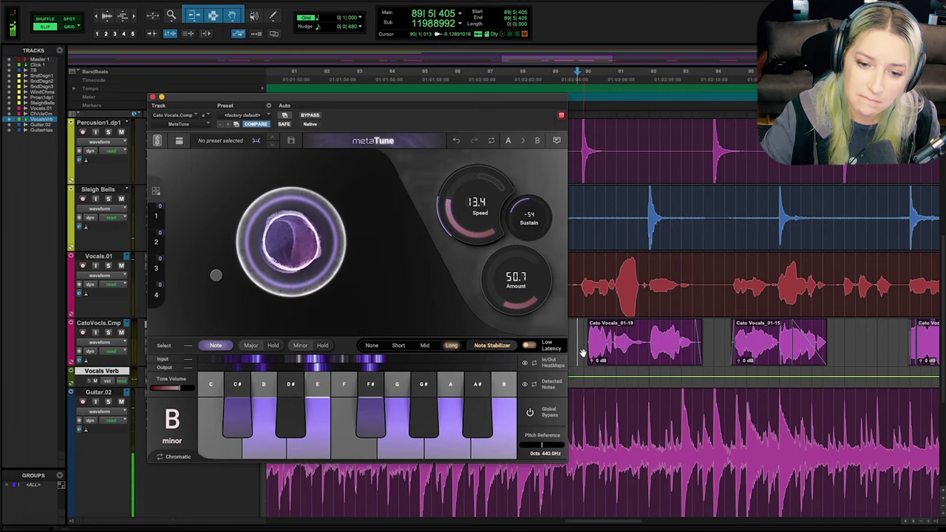
- Audition the comp phrase, set MetaTune's Sustain to 44%, and replay it from about bar 89
{"action": "key", "text": "space"}
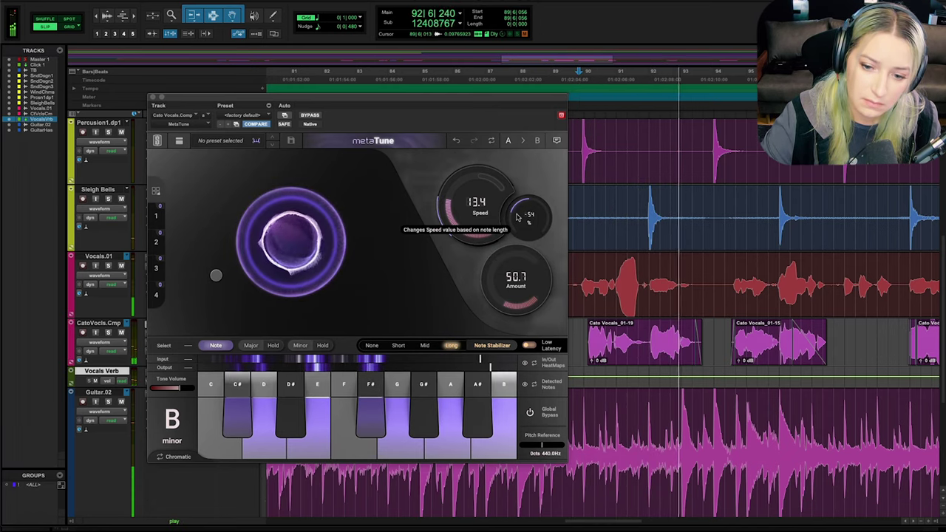
{"action": "key", "text": "space"}
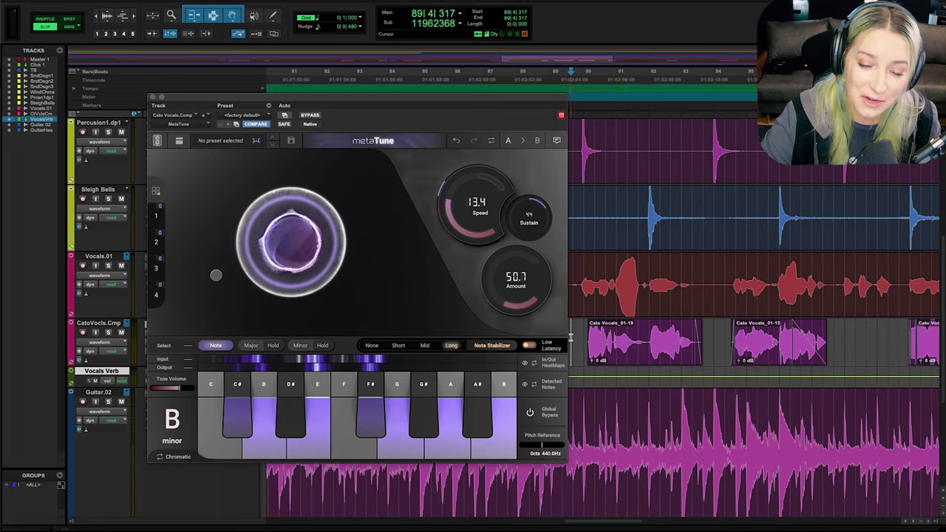
{"action": "key", "text": "space"}
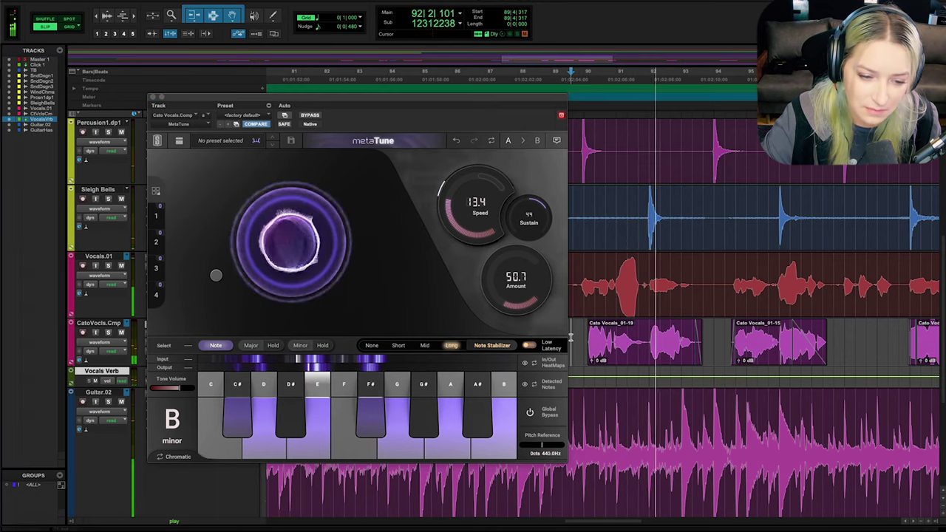
{"action": "key", "text": "space"}
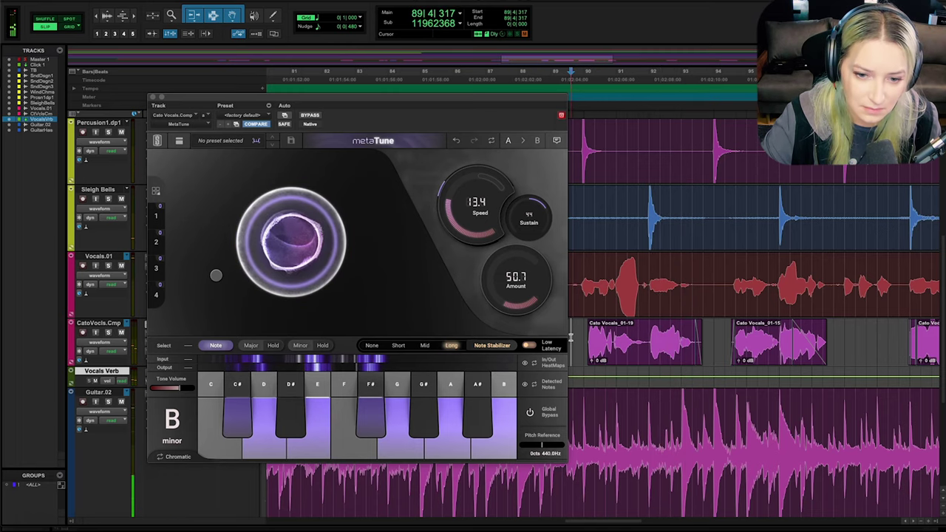
- Audition the comp phrase twice from about bar 89 to compare different MetaTune Amount settings in the mix
{"action": "key", "text": "space"}
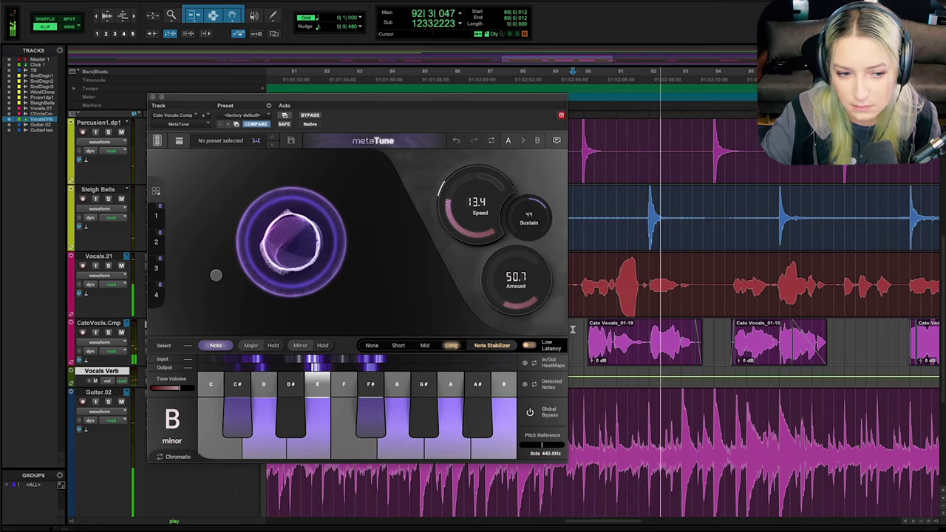
{"action": "key", "text": "space"}
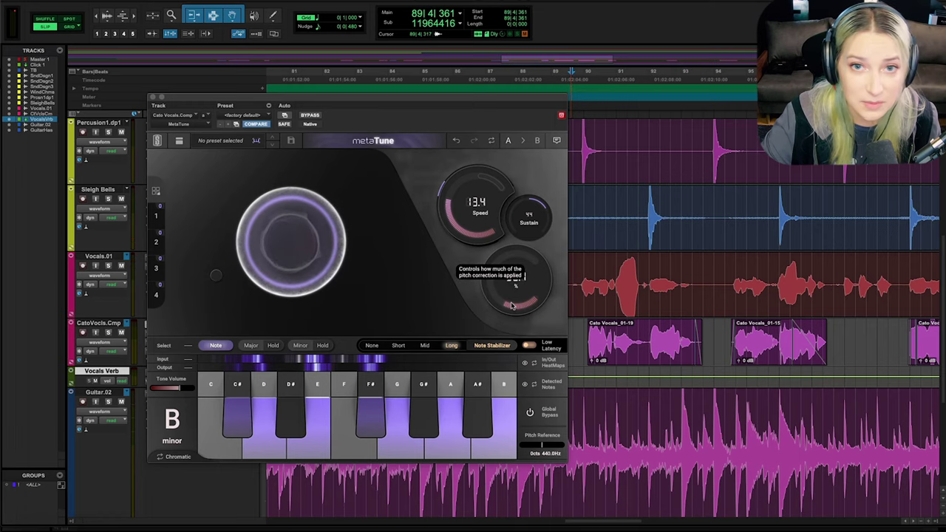
{"action": "key", "text": "space"}
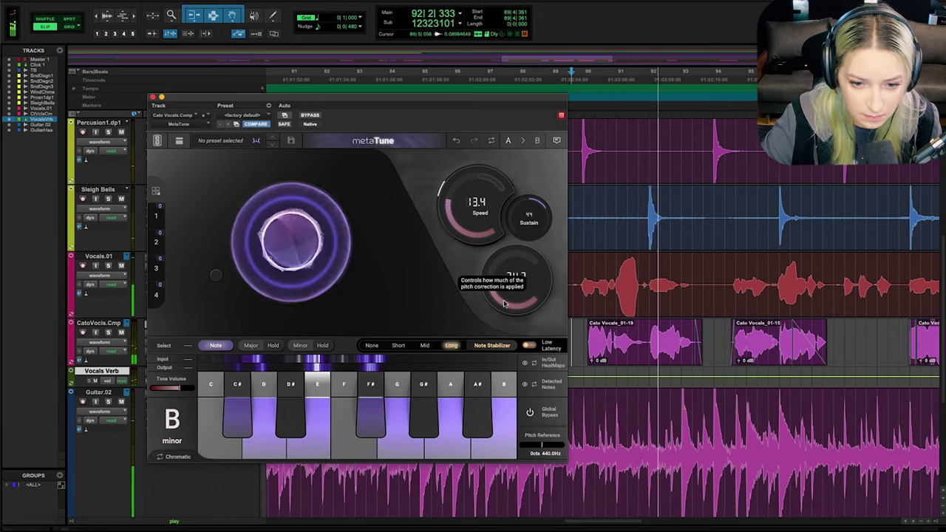
{"action": "key", "text": "space"}
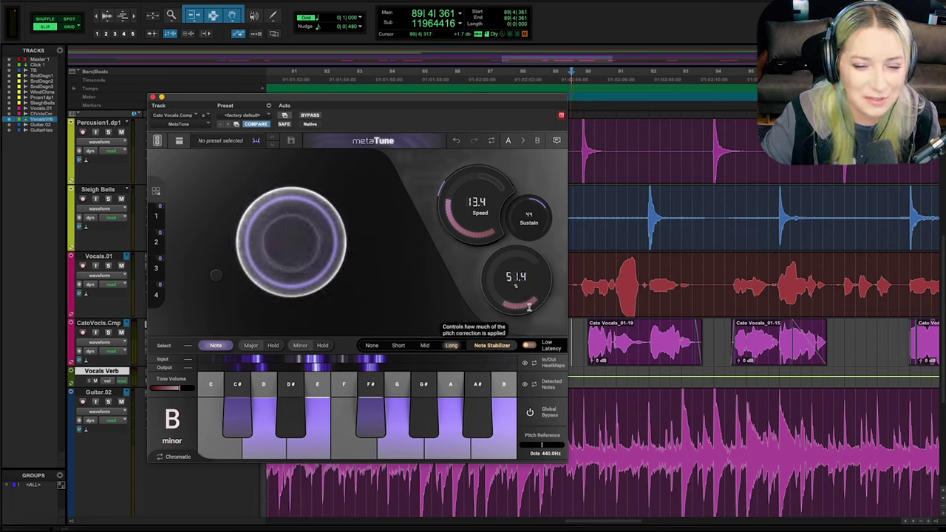
- Sweep the comp track's MetaTune Amount down and up, settle on 89.9%, and audition the phrase from about bar 89
{"action": "left_click_drag", "start_coordinate": [528, 307], "coordinate": [525, 375]}
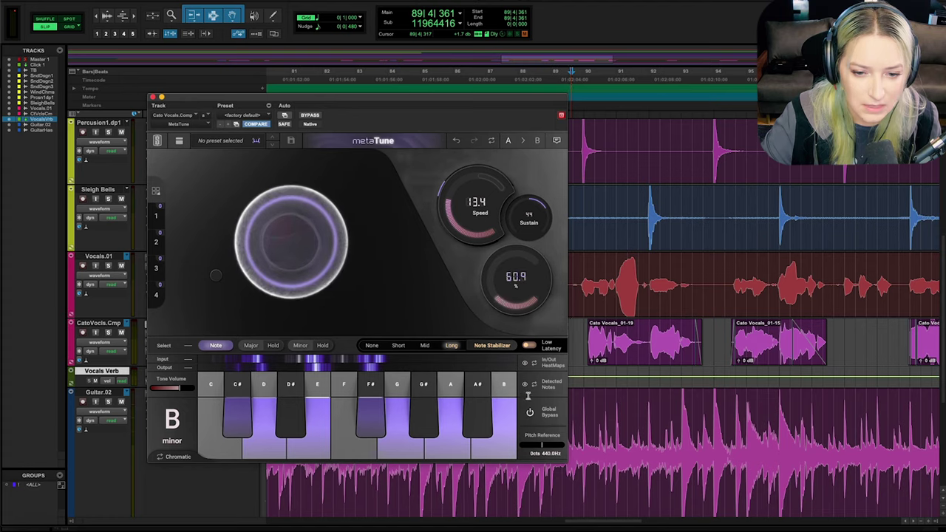
{"action": "left_click_drag", "start_coordinate": [544, 326], "coordinate": [521, 397]}
{"action": "left_click_drag", "start_coordinate": [534, 336], "coordinate": [537, 376]}
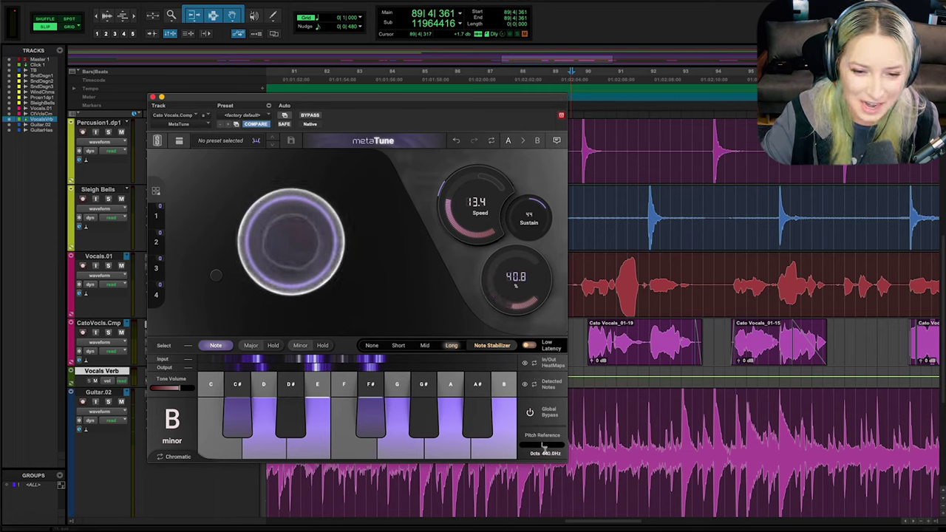
{"action": "left_click_drag", "start_coordinate": [558, 437], "coordinate": [564, 365]}
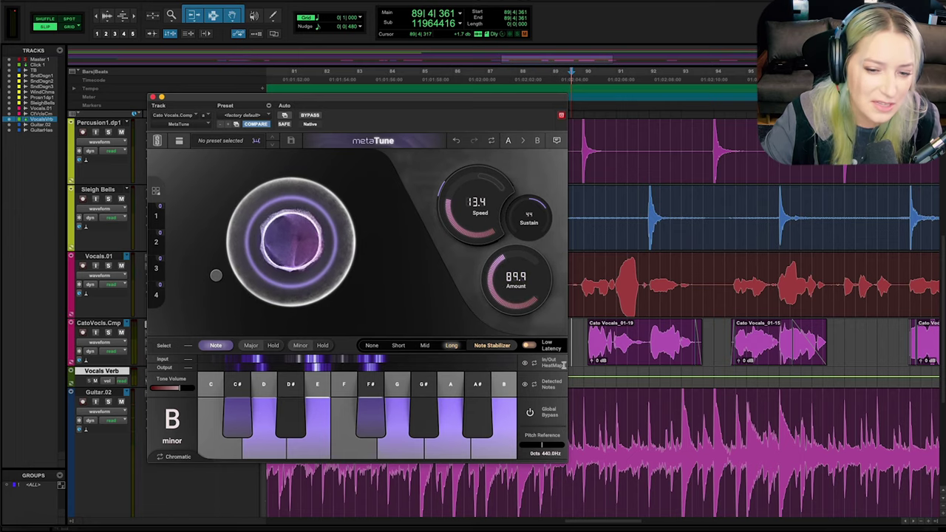
{"action": "key", "text": "space"}
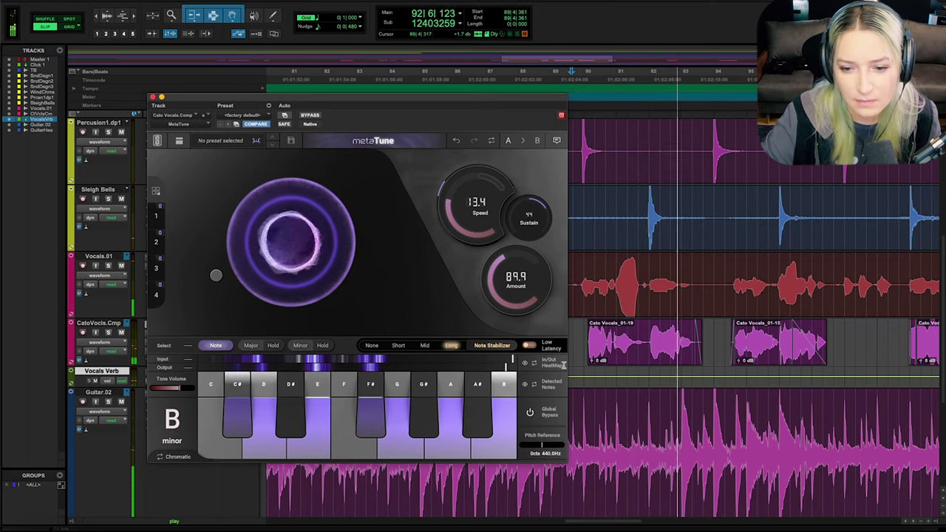
{"action": "key", "text": "space"}
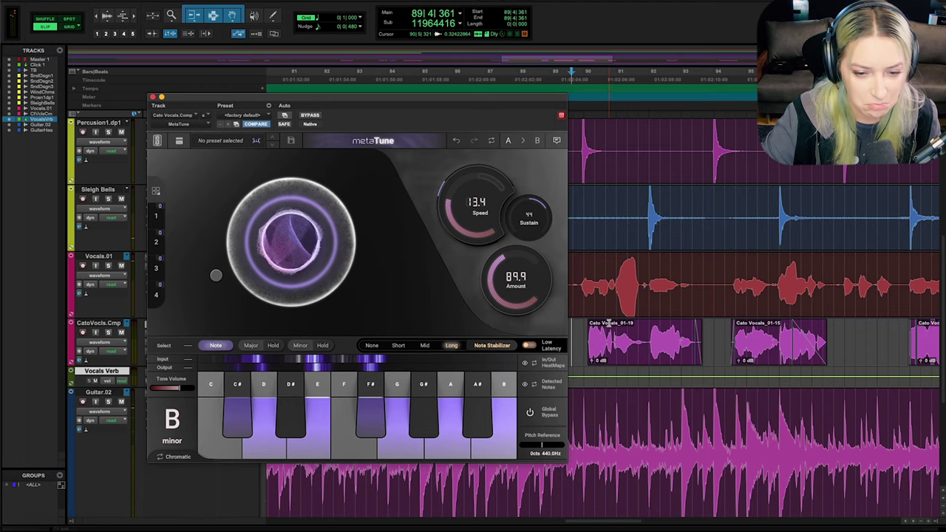
- Replay the comp phrase from just before its first clip and return the playback start to late in bar 89
{"action": "left_click", "coordinate": [578, 324]}
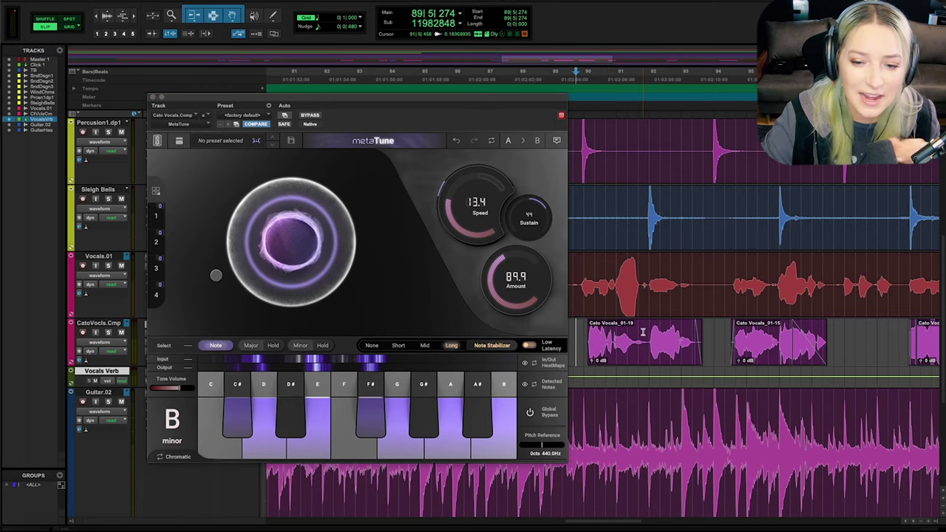
{"action": "key", "text": "space"}
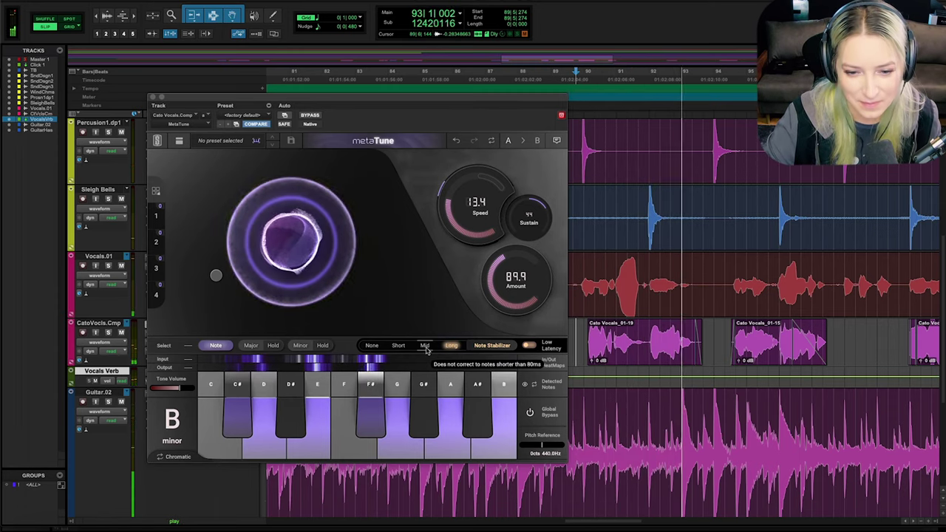
{"action": "key", "text": "space"}
{"action": "left_click", "coordinate": [571, 328]}
- Set MetaTune's Doubler to 60% Dry/Wet and 40% Width and audition the comp phrase in the mix
{"action": "mouse_move", "coordinate": [276, 280]}
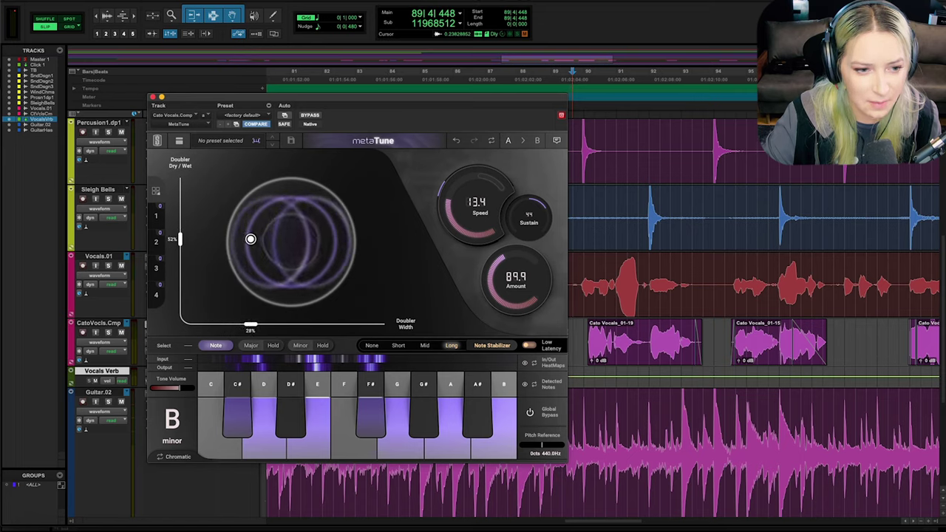
{"action": "key", "text": "space"}
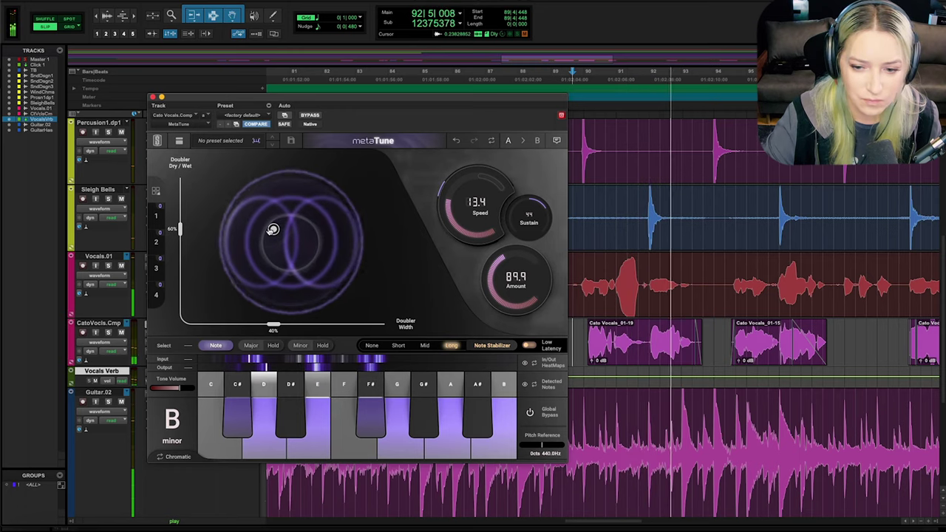
{"action": "key", "text": "space"}
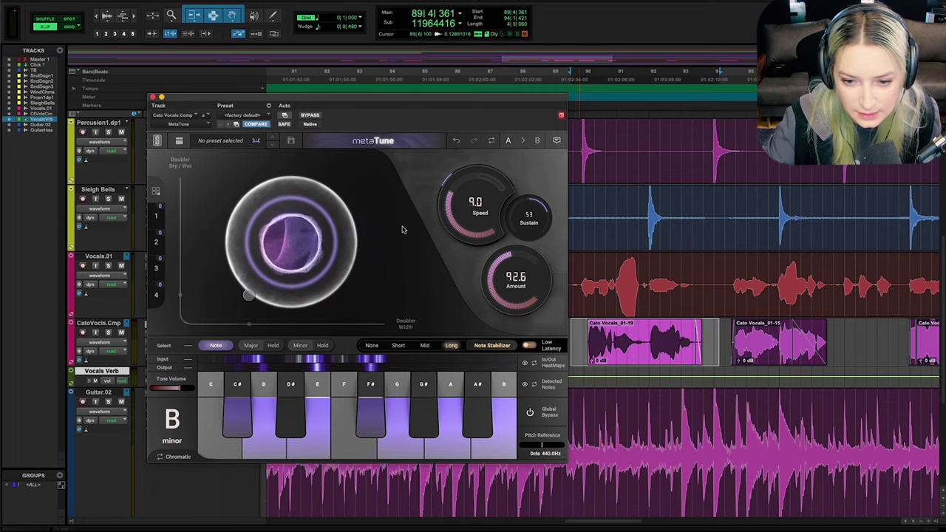
- Play the selected comp phrase in a loop while raising MetaTune's Sustain, lowering it to 53%, and raising it slightly again
{"action": "key", "text": "space"}
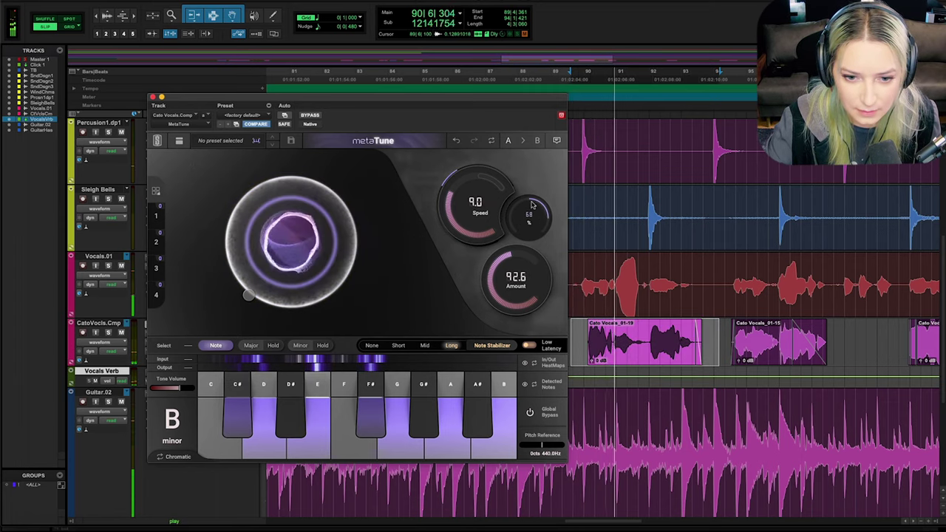
{"action": "left_click_drag", "start_coordinate": [531, 190], "coordinate": [531, 176]}
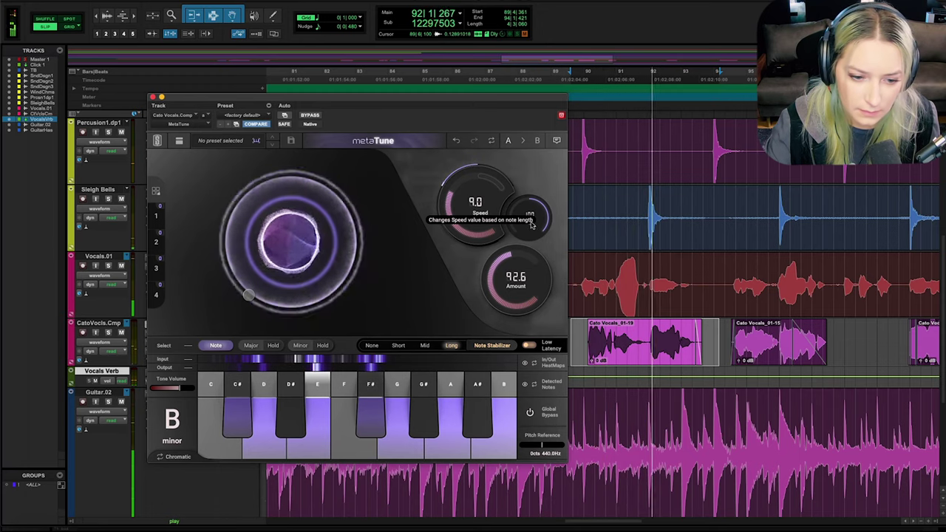
{"action": "left_click_drag", "start_coordinate": [532, 224], "coordinate": [530, 259]}
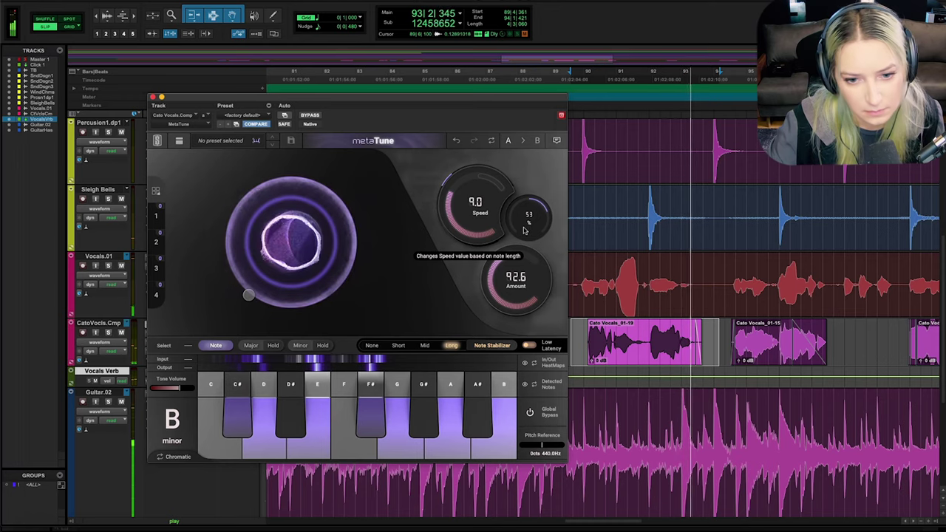
{"action": "left_click_drag", "start_coordinate": [523, 224], "coordinate": [525, 215]}
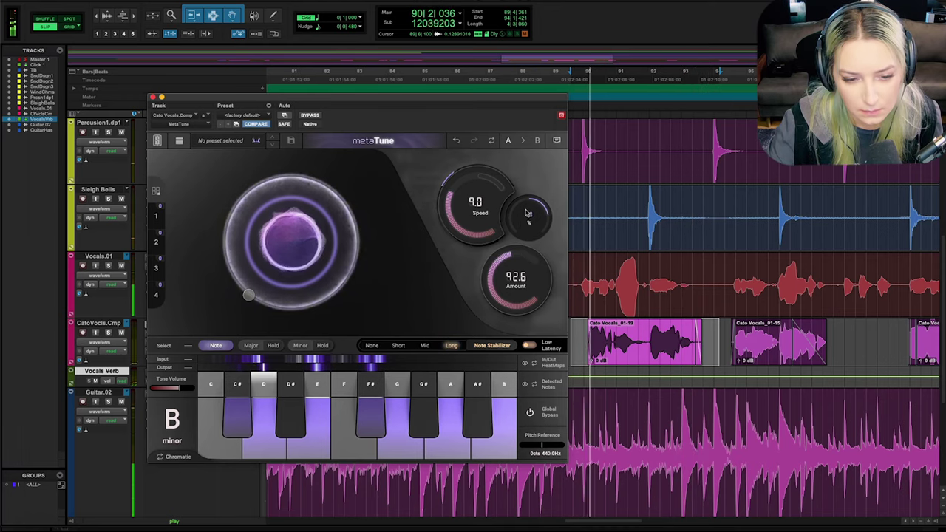